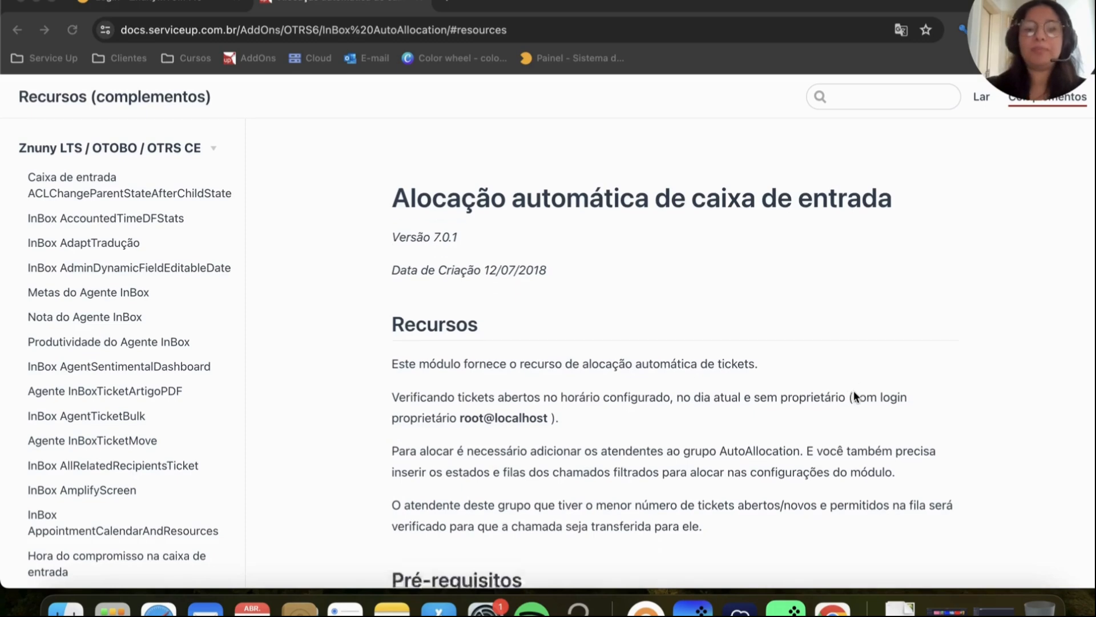
Review the add-on documentation on the AutoAllocationStates, AutoAllocationQueues and AutoAllocationTime settings.
scroll(854, 396, "down", 8)
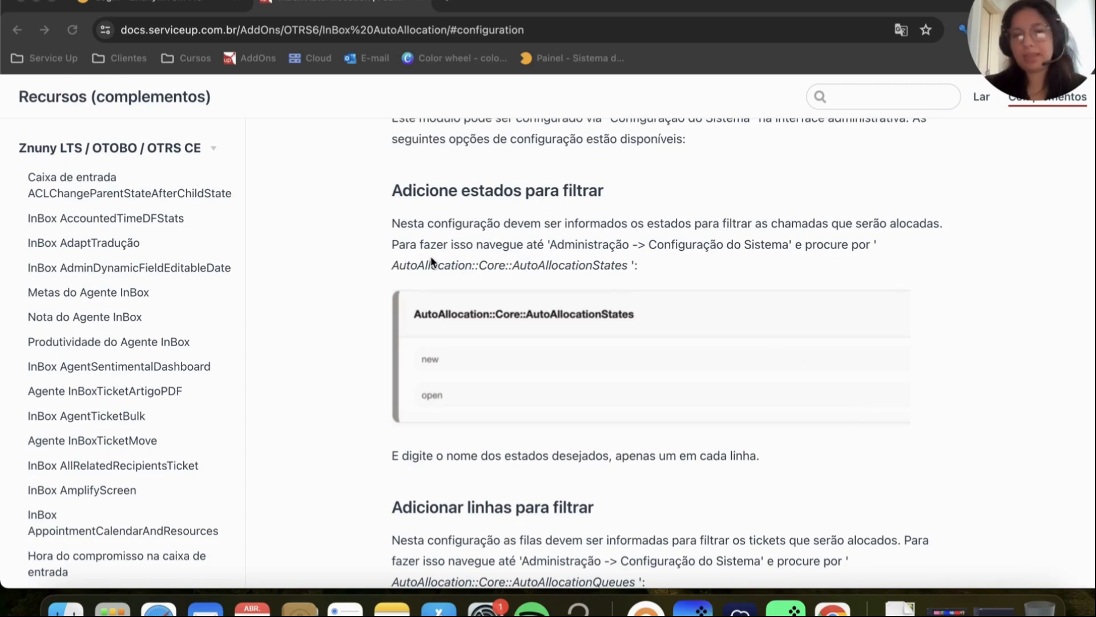
double_click(541, 264)
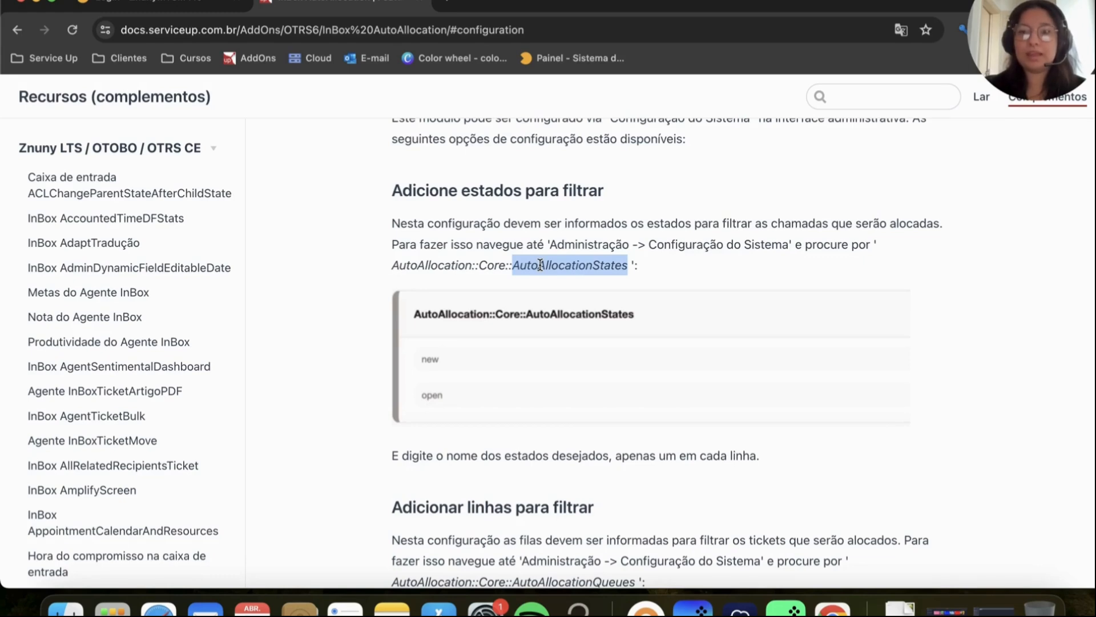
scroll(528, 402, "down", 5)
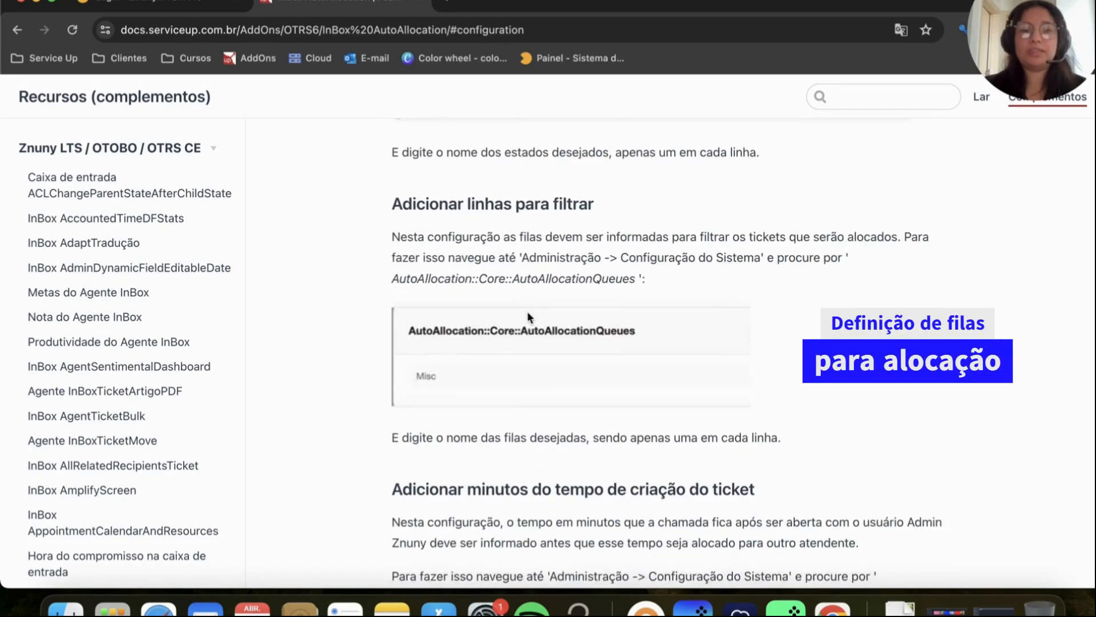
double_click(531, 279)
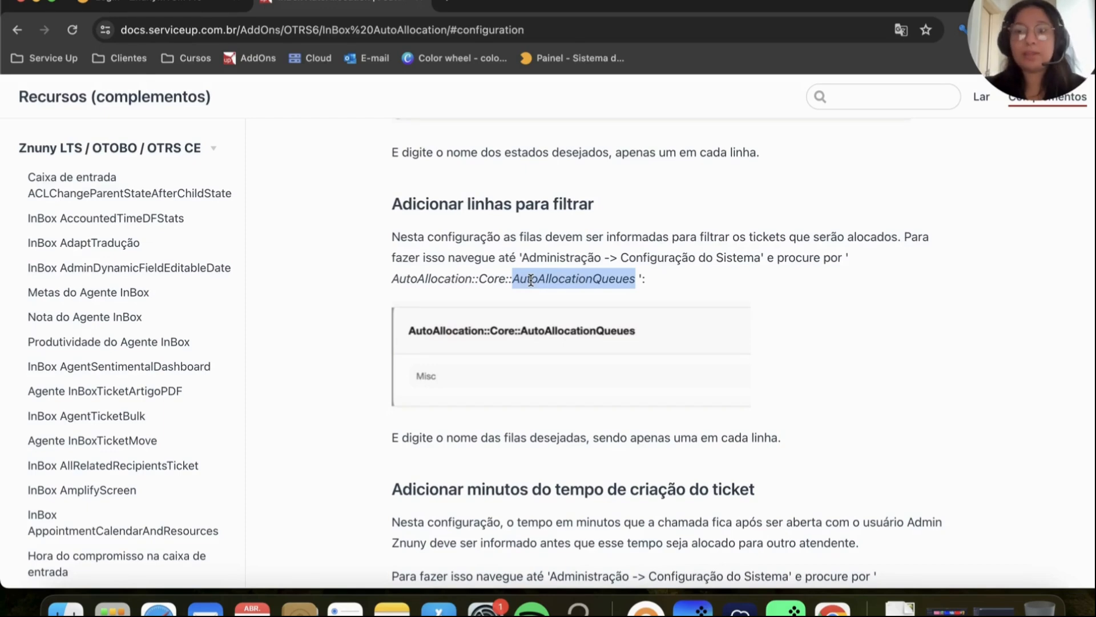
scroll(556, 394, "down", 7)
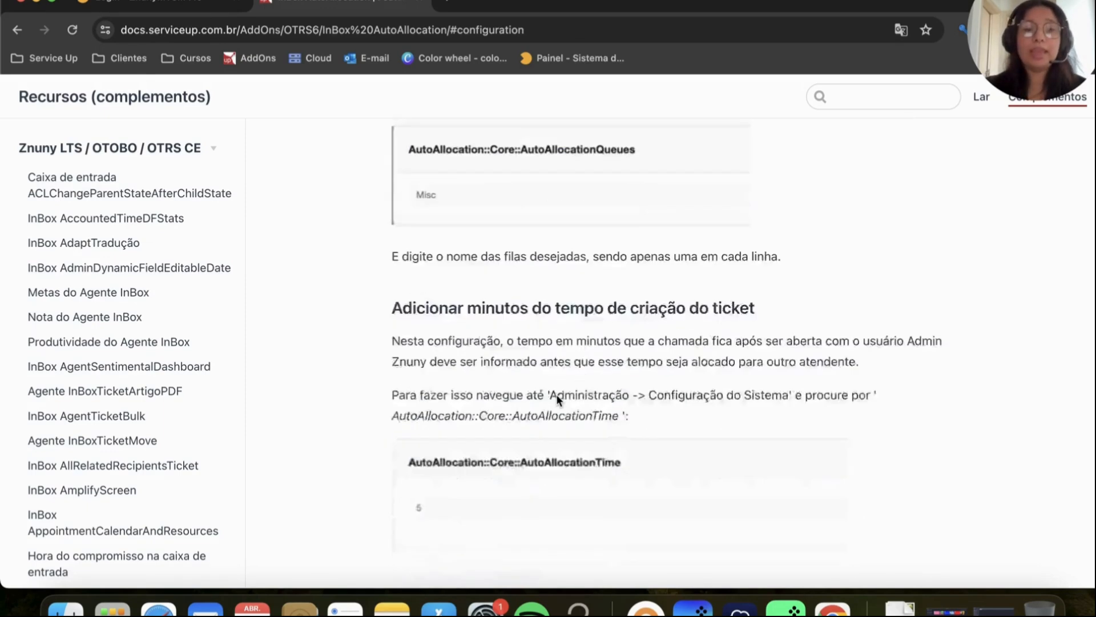
double_click(569, 199)
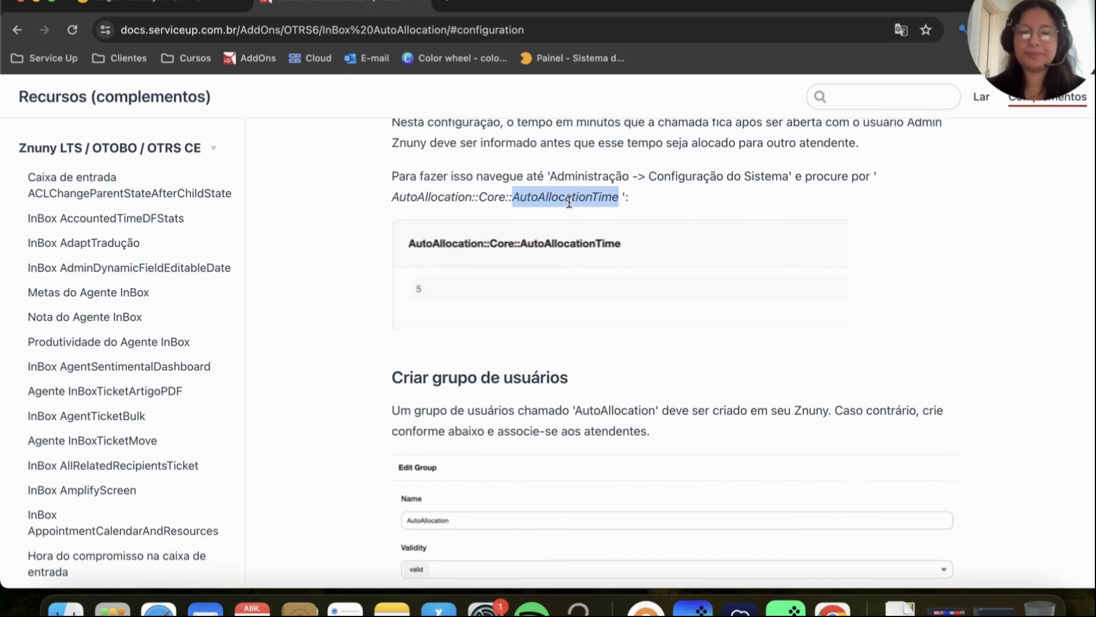
scroll(508, 240, "up", 8)
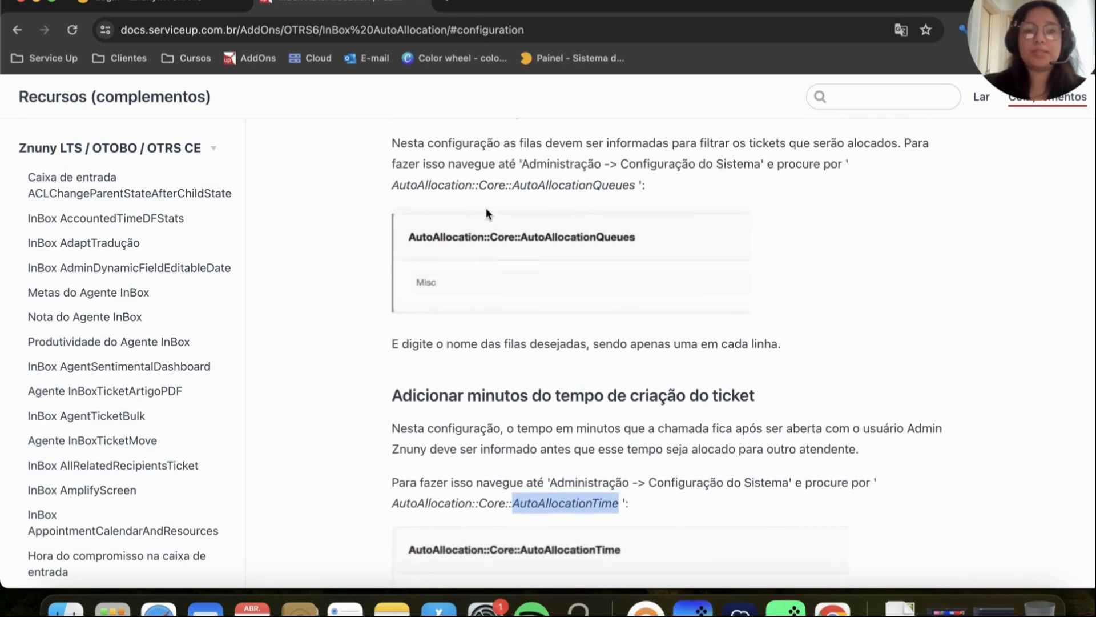
scroll(487, 214, "up", 2)
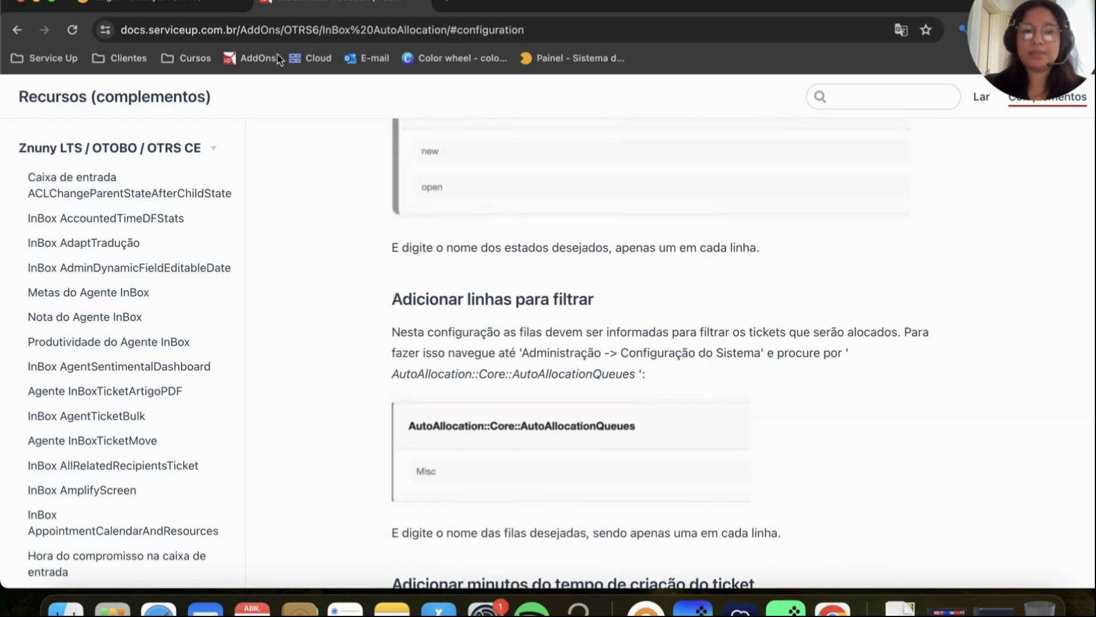
Switch to the Znuny administration, filter the items by "grupo" and check the group list for AutoAllocation.
left_click(197, 4)
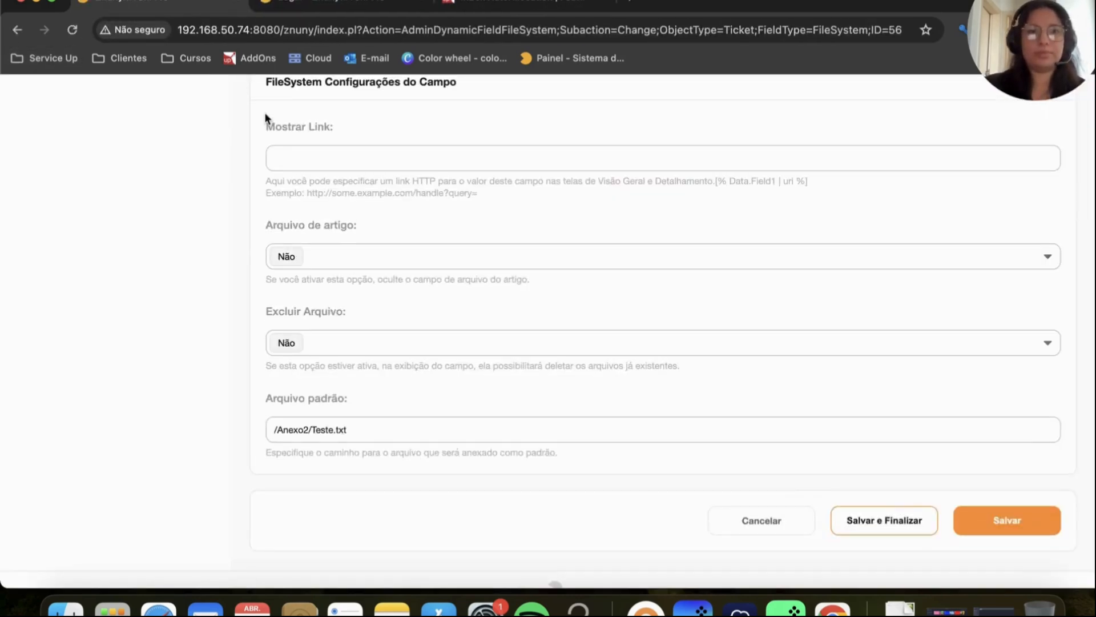
left_click(882, 96)
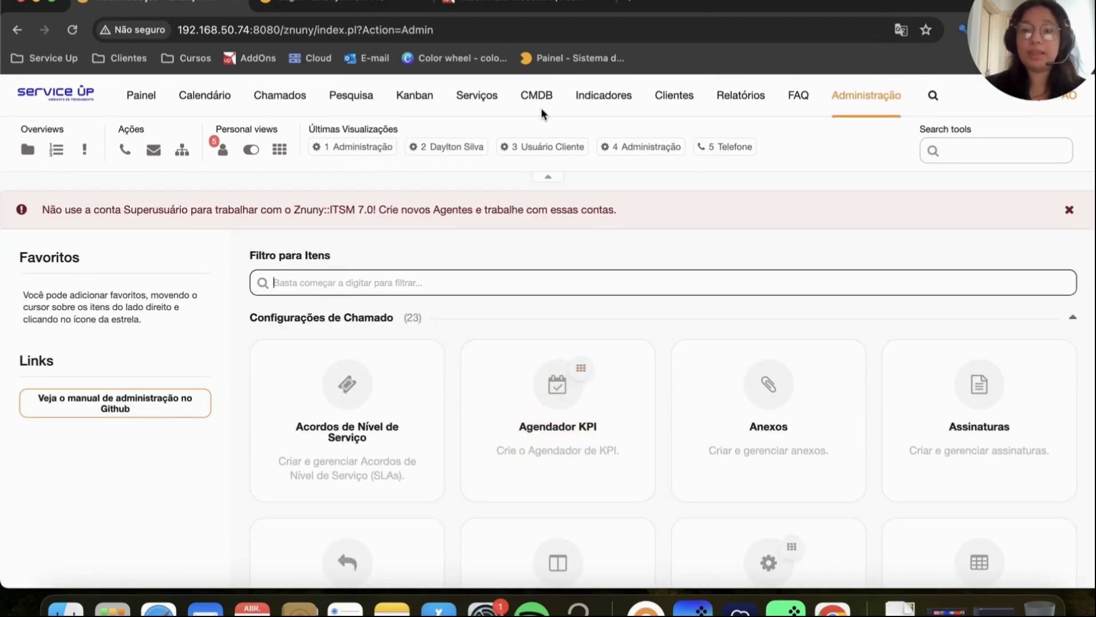
type("grupo")
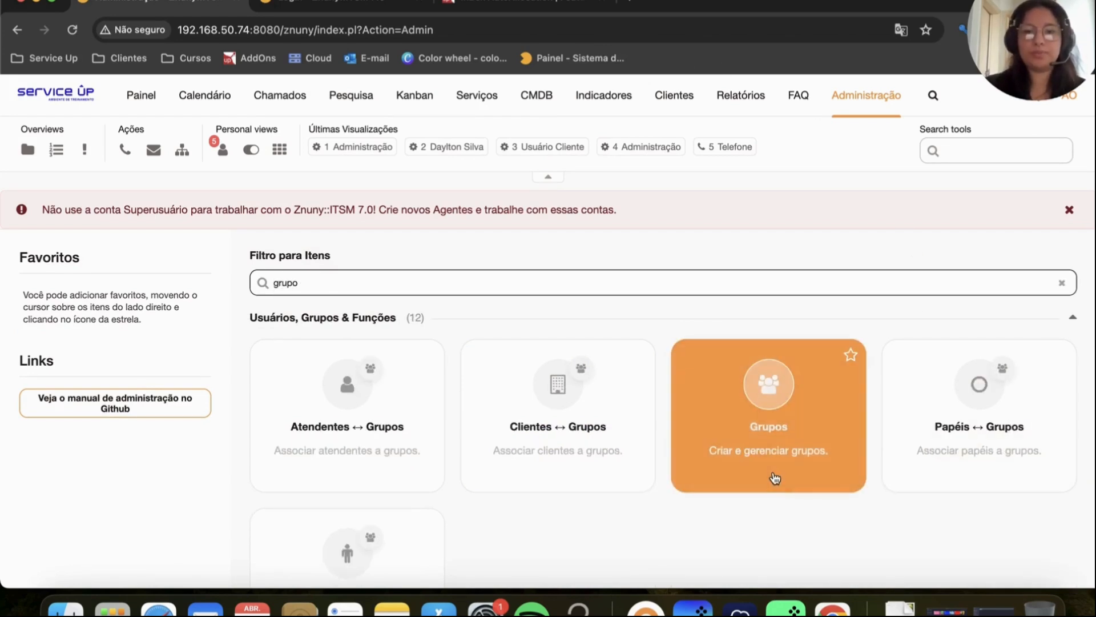
left_click(776, 478)
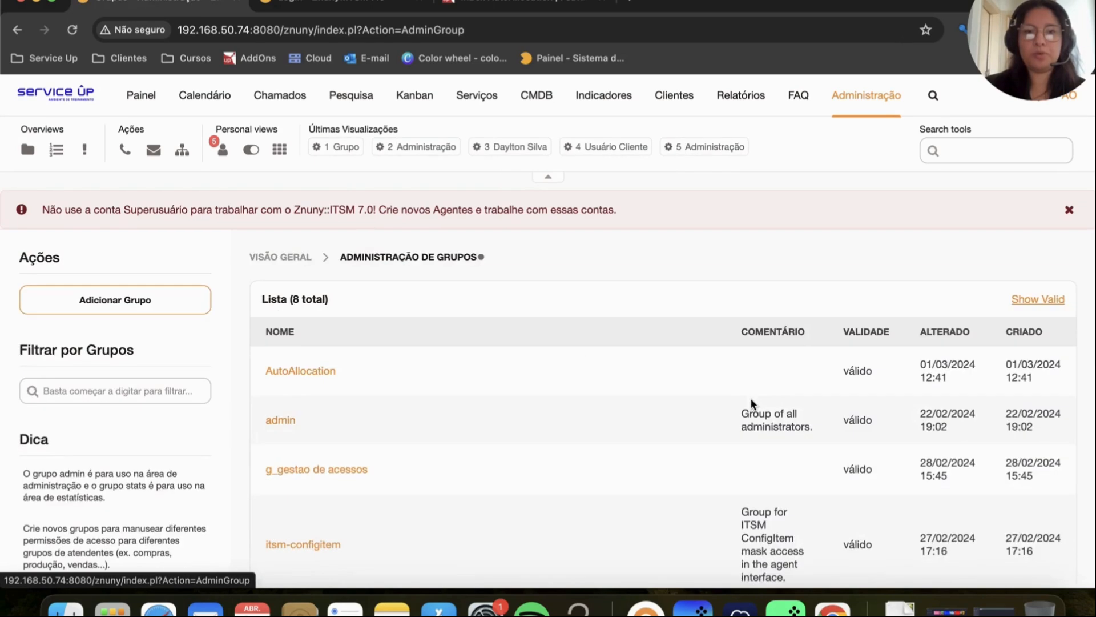
scroll(503, 408, "down", 2)
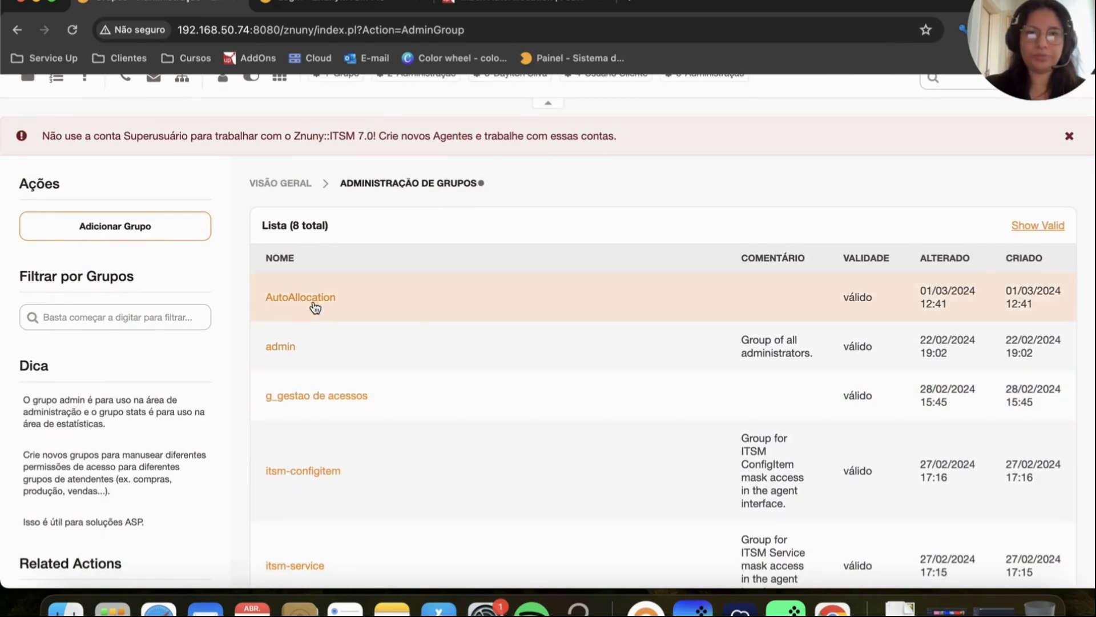
left_click(18, 30)
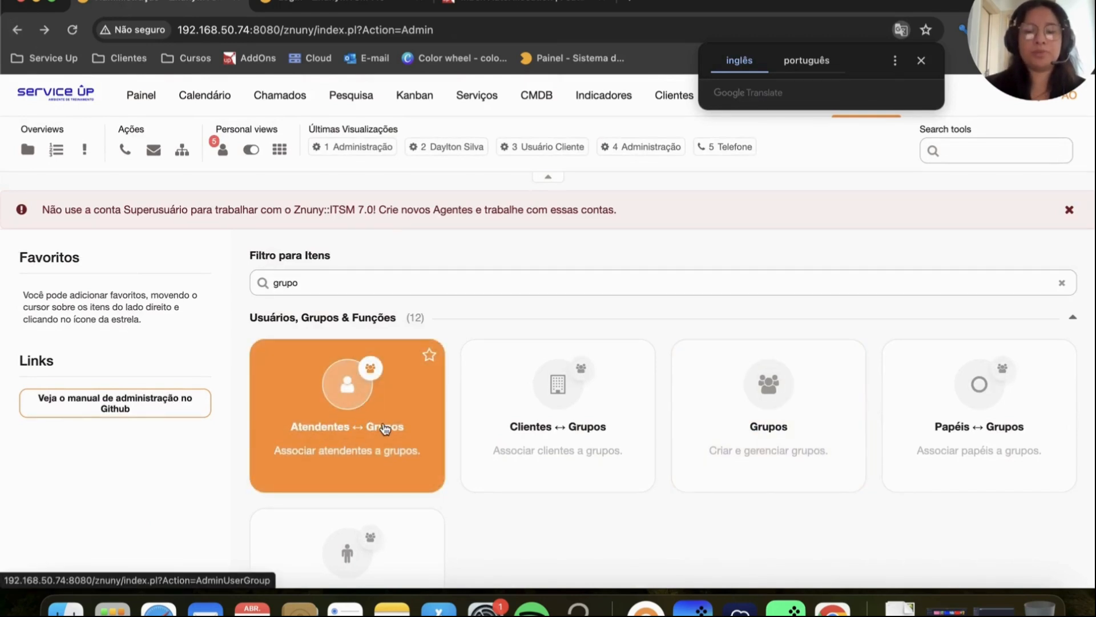
Filter the administration items by "pap" and open the role management (Papéis).
scroll(624, 419, "down", 2)
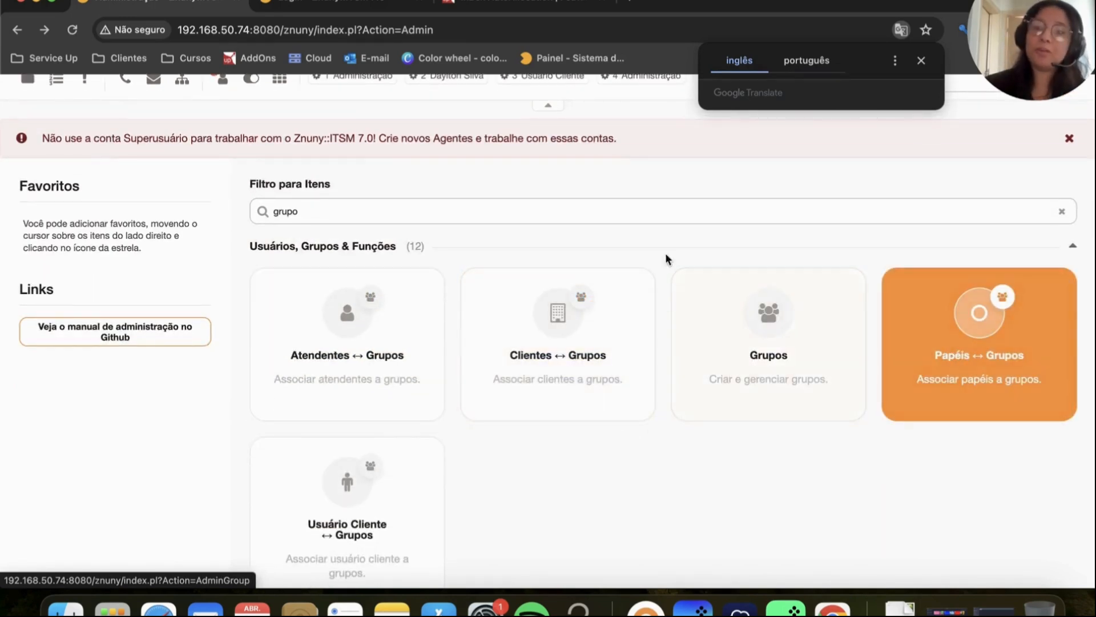
double_click(553, 217)
type("papel")
key("BackSpace")
key("BackSpace")
left_click(577, 428)
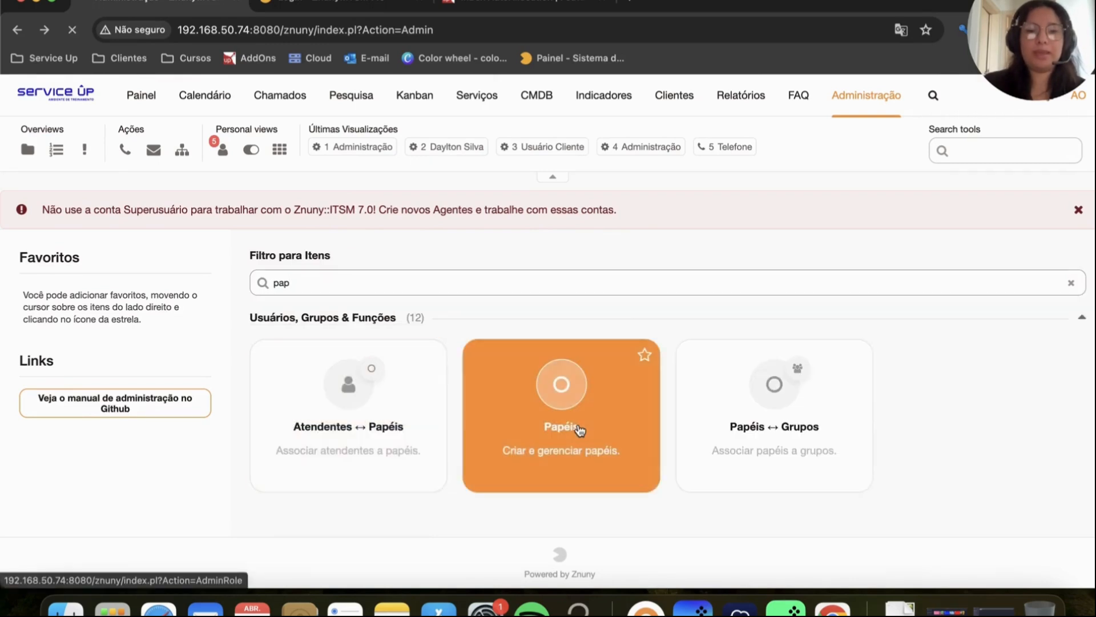
scroll(308, 451, "down", 1)
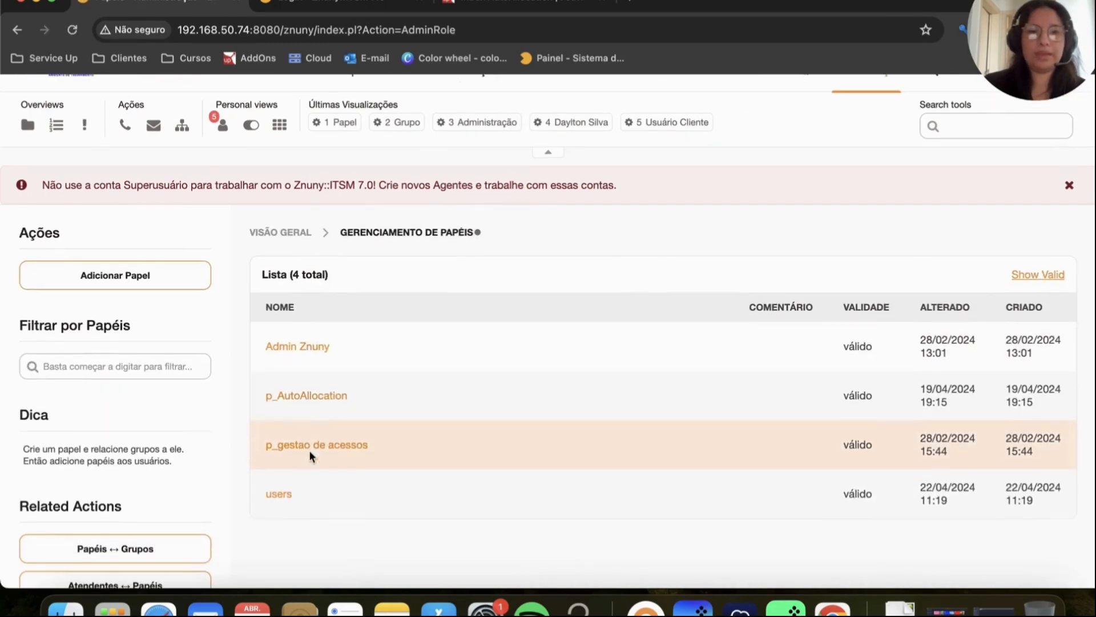
Open the role p_AutoAllocation, check its name and save the role.
left_click(303, 395)
left_click(367, 379)
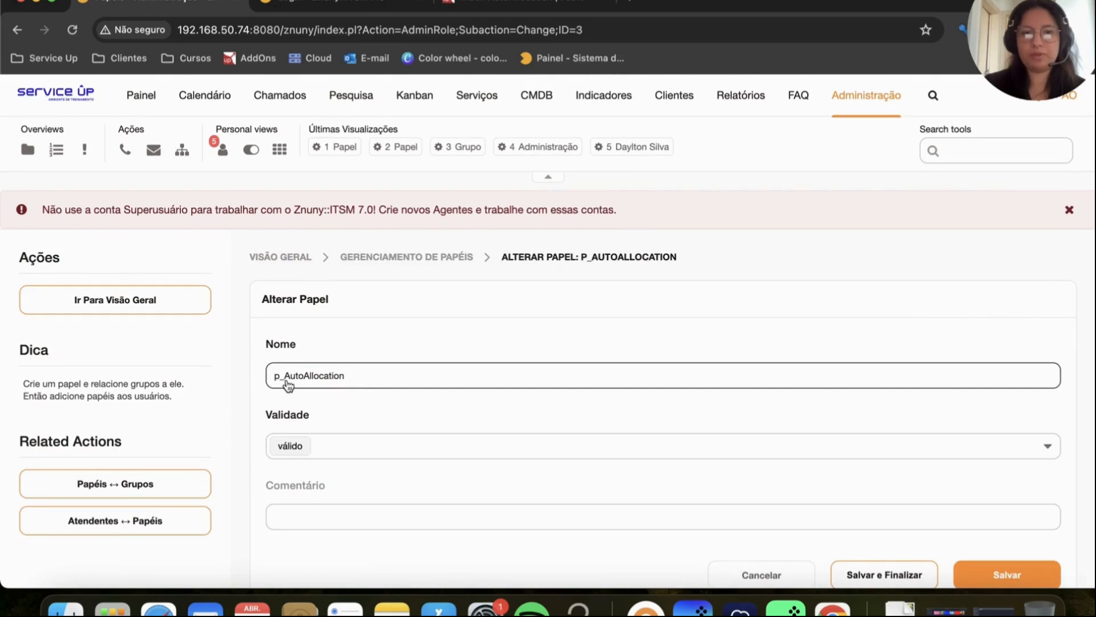
left_click_drag(286, 379, 344, 380)
scroll(366, 377, "down", 2)
left_click(1016, 489)
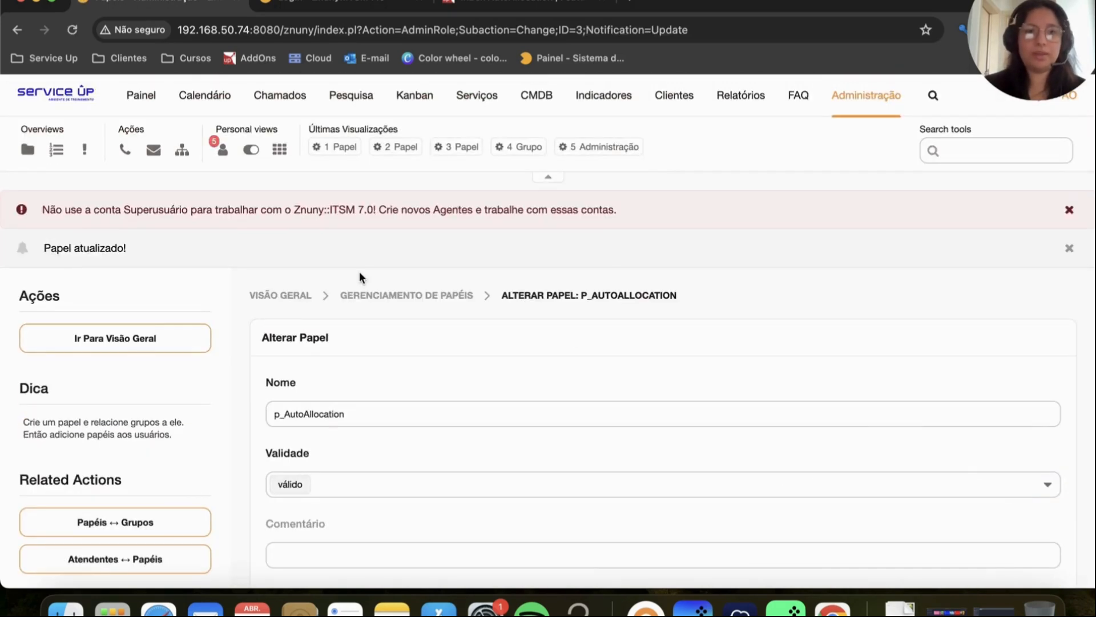
Return to the administration overview, filter by "pap" and open the group relations of the role p_AutoAllocation.
left_click(286, 295)
type("pape")
key("BackSpace")
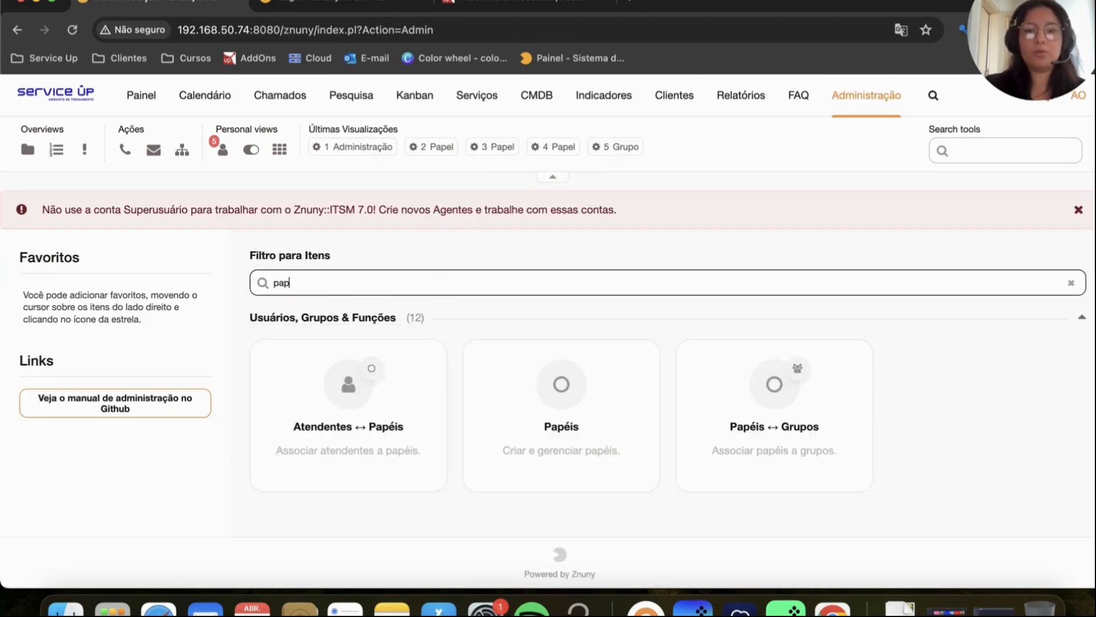
left_click(724, 442)
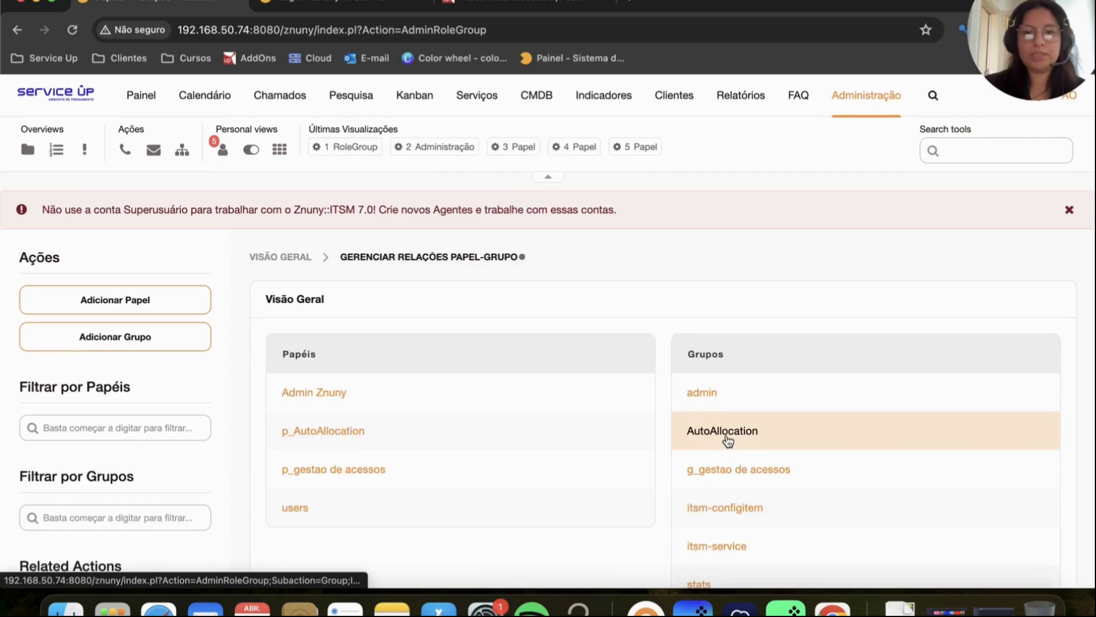
scroll(727, 440, "down", 1)
left_click(313, 408)
Check the role's read and write permission on the AutoAllocation group and save the group relations.
scroll(462, 396, "down", 5)
scroll(461, 396, "up", 2)
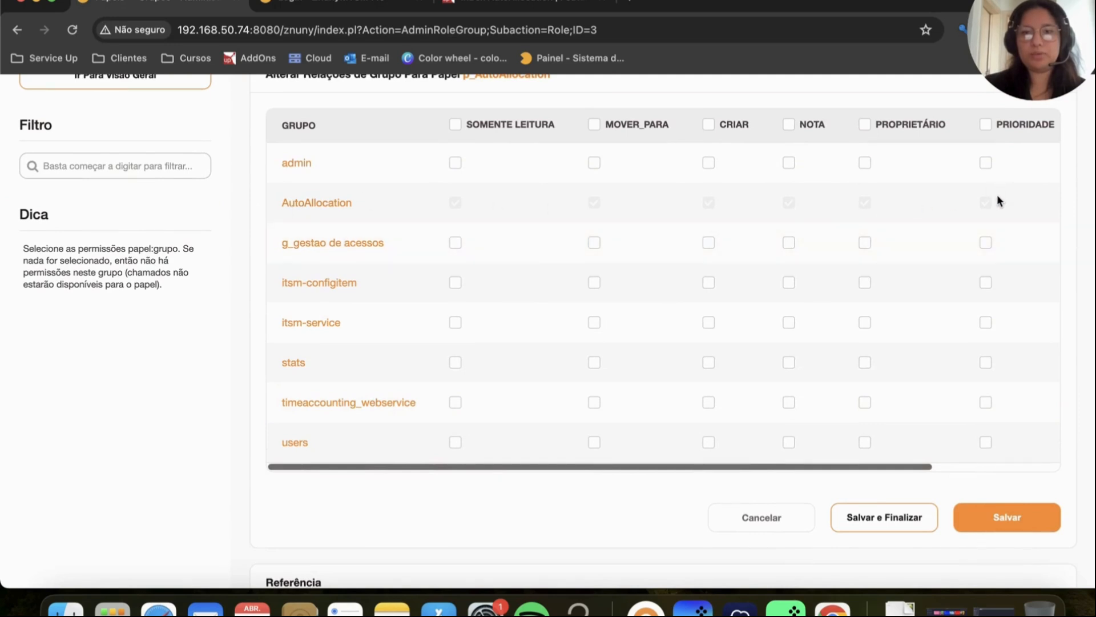
scroll(978, 198, "right", 5)
left_click(793, 194)
scroll(1016, 200, "right", 3)
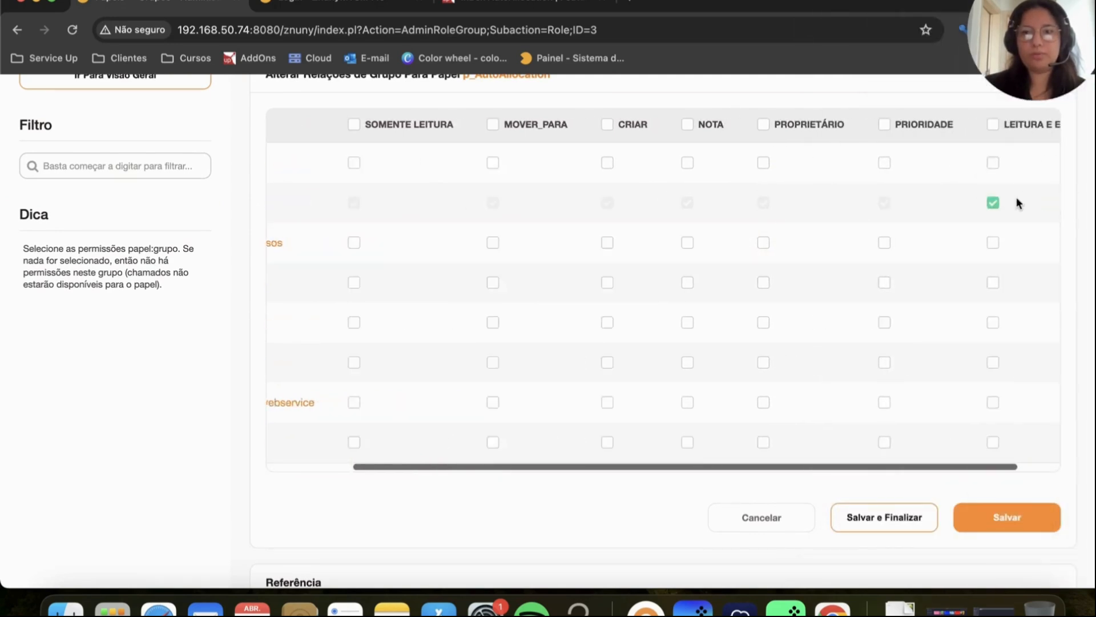
left_click(999, 518)
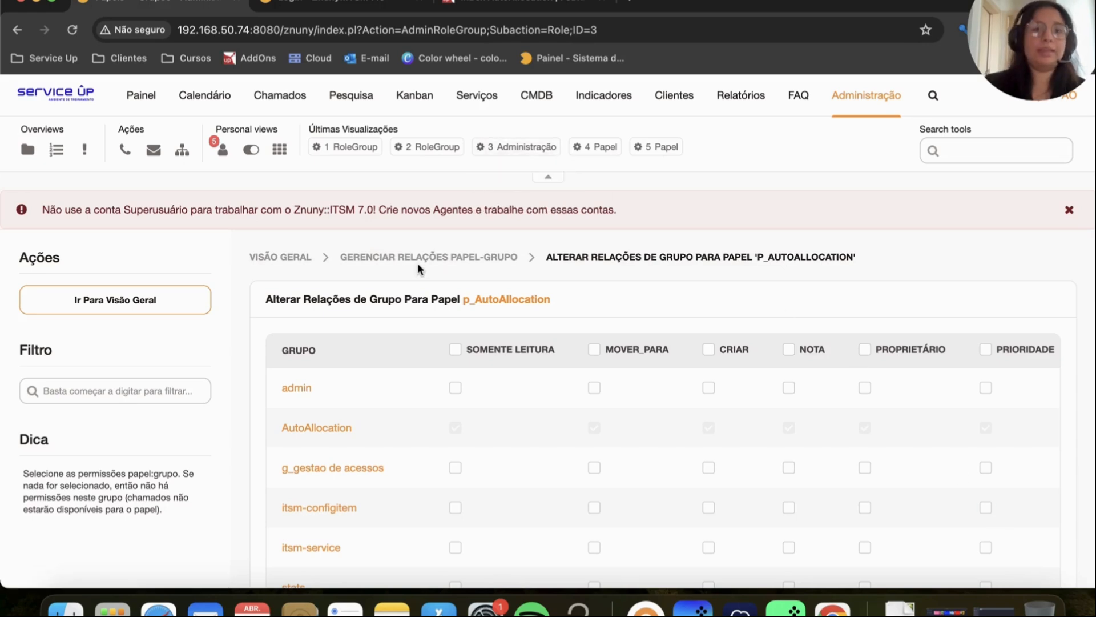
Filter the administration overview by "atende" and look through the list of agents.
left_click(293, 258)
type("atende")
left_click(326, 440)
scroll(324, 434, "down", 3)
scroll(324, 433, "up", 3)
key("super+bracketleft")
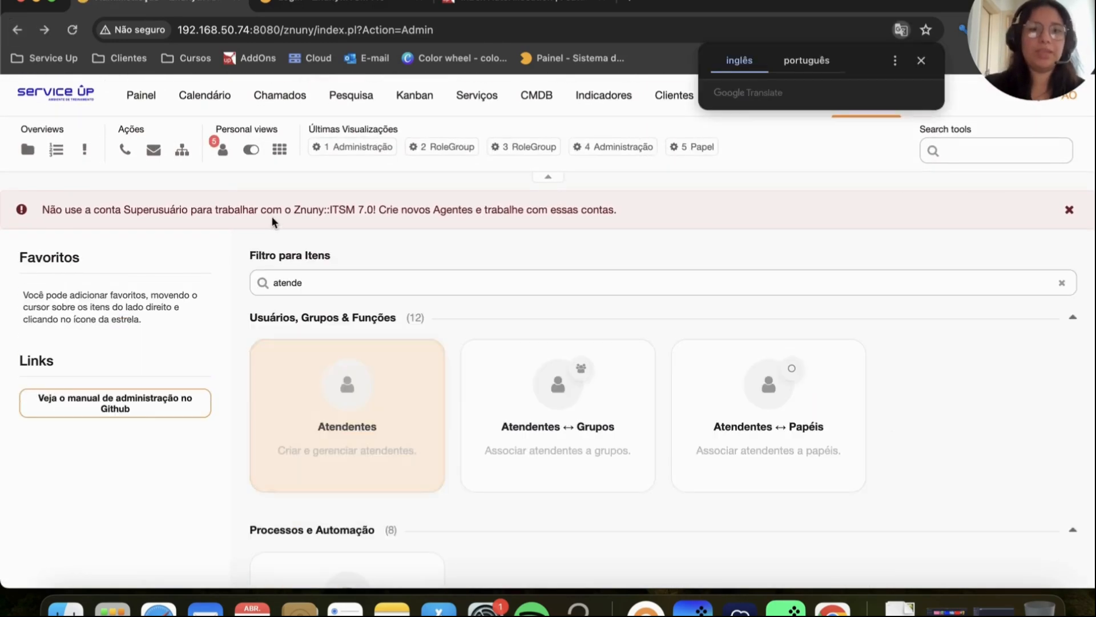
Open the agent-role relations for p_AutoAllocation, review the assigned agents and save the relations.
scroll(473, 404, "down", 1)
left_click(822, 385)
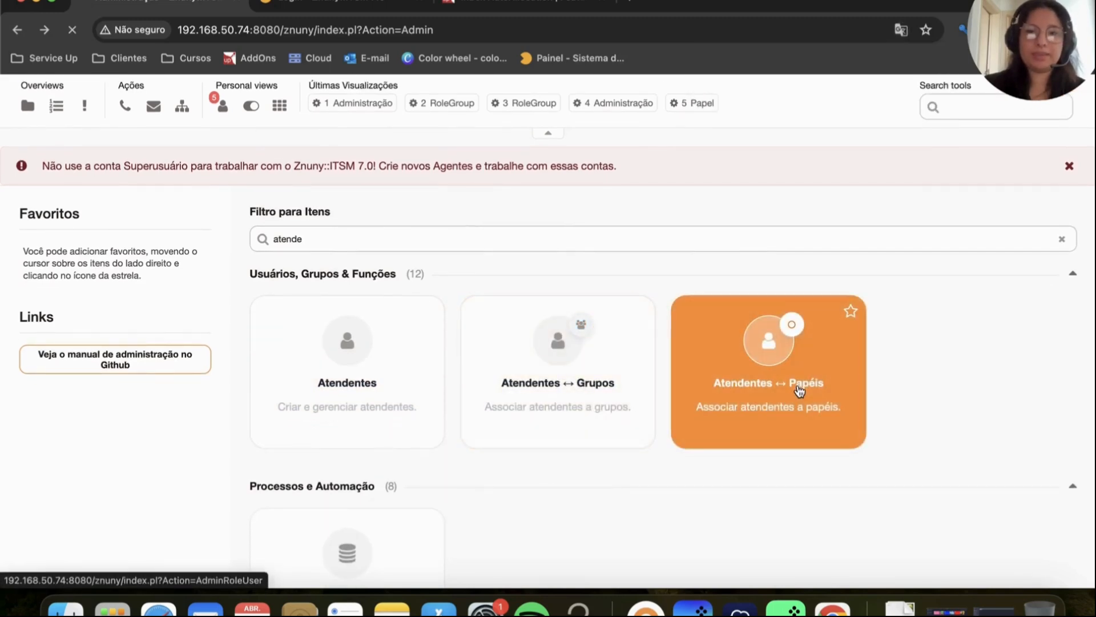
scroll(331, 402, "down", 1)
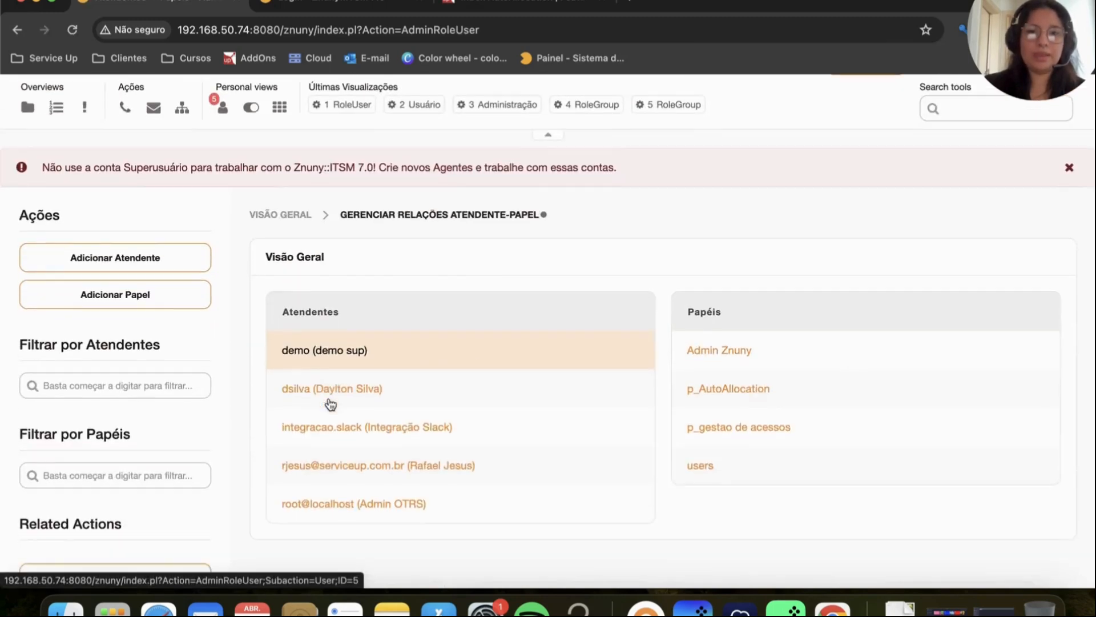
left_click(724, 389)
scroll(724, 387, "down", 2)
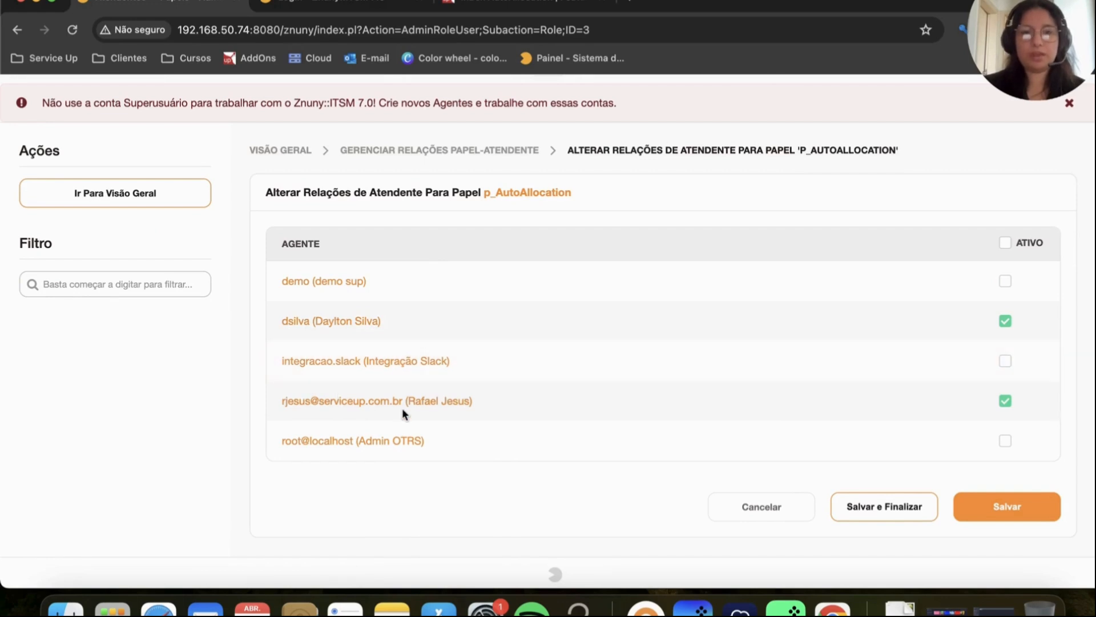
left_click(1009, 506)
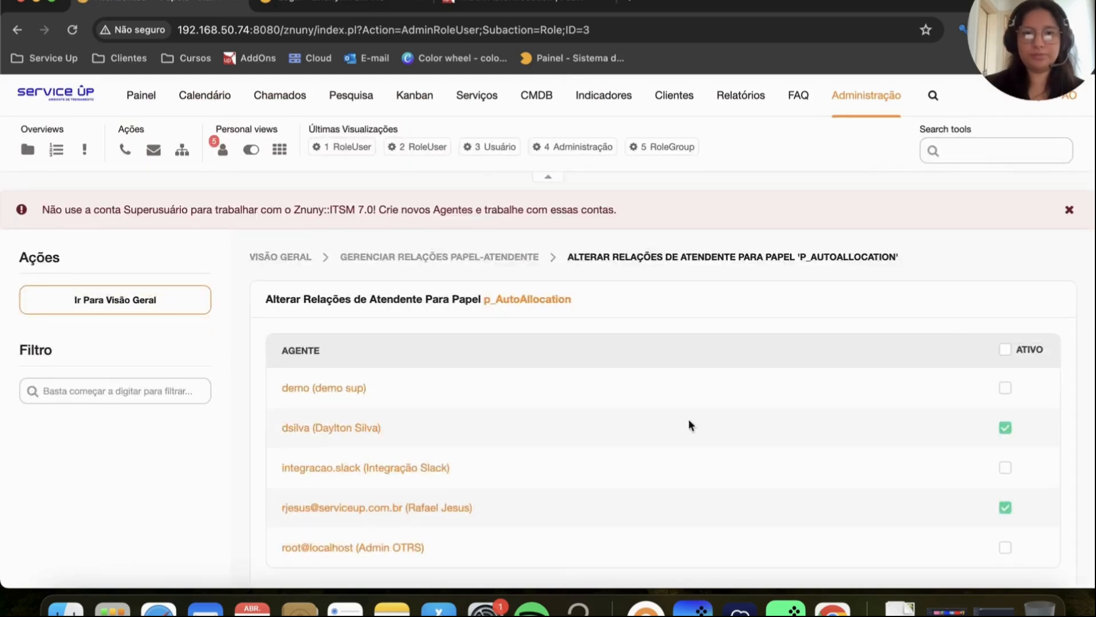
Filter the administration overview by "sys" and open the system configuration.
left_click(281, 258)
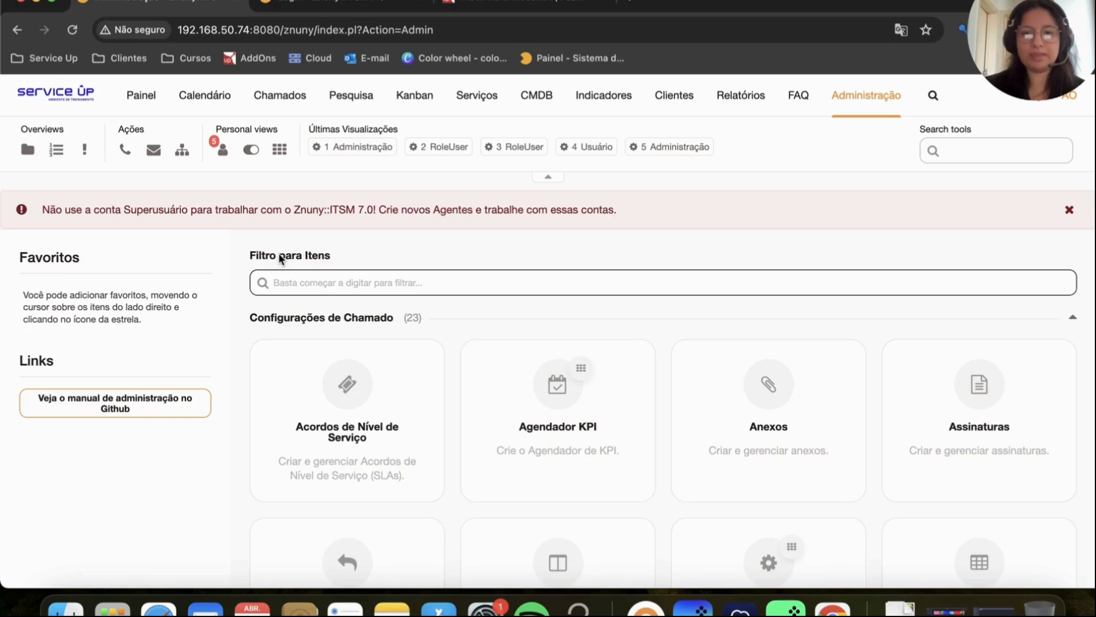
type("sys")
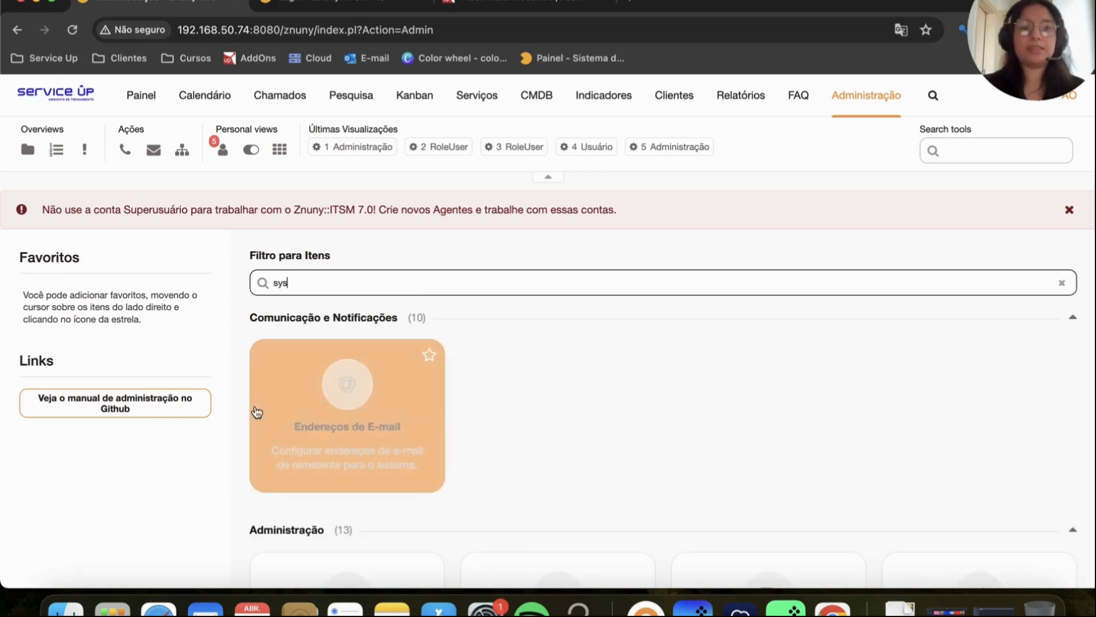
left_click(334, 435)
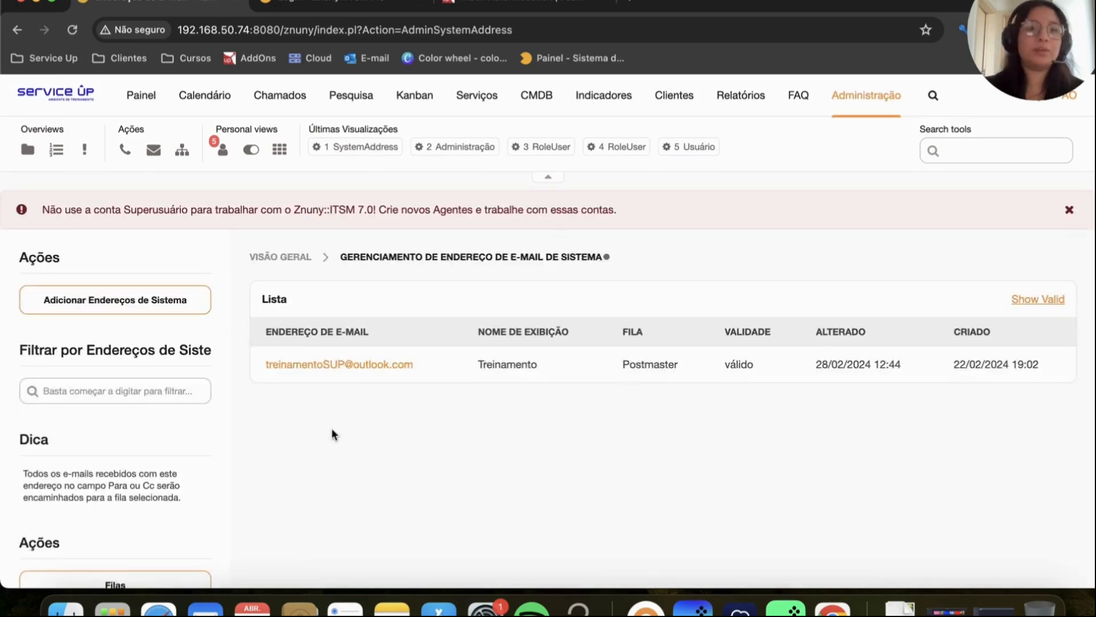
left_click(17, 29)
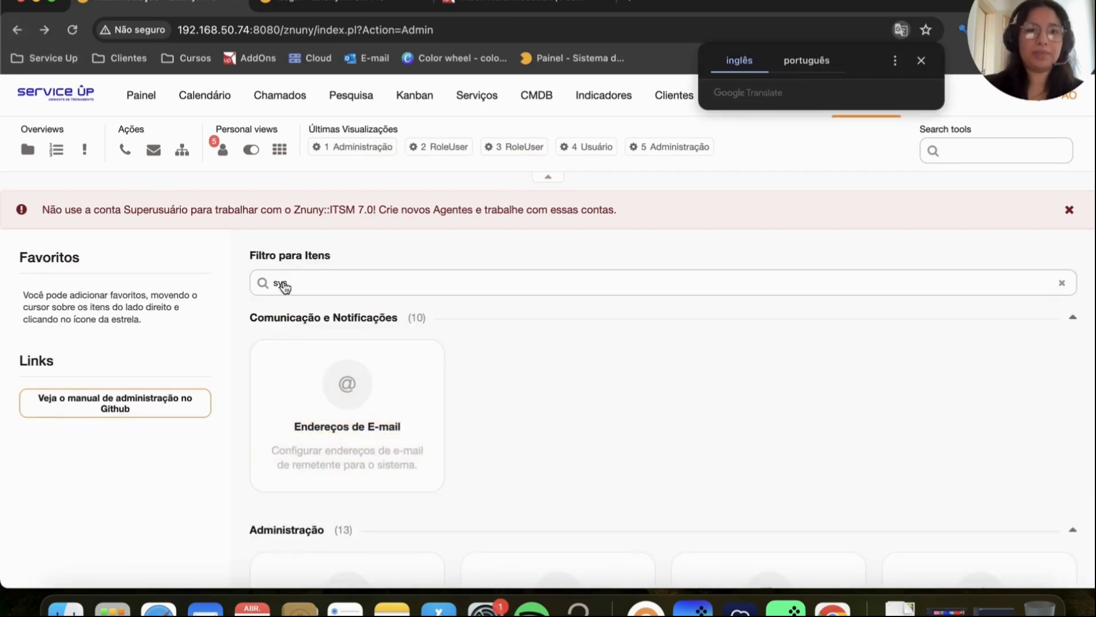
scroll(297, 348, "down", 3)
left_click(396, 541)
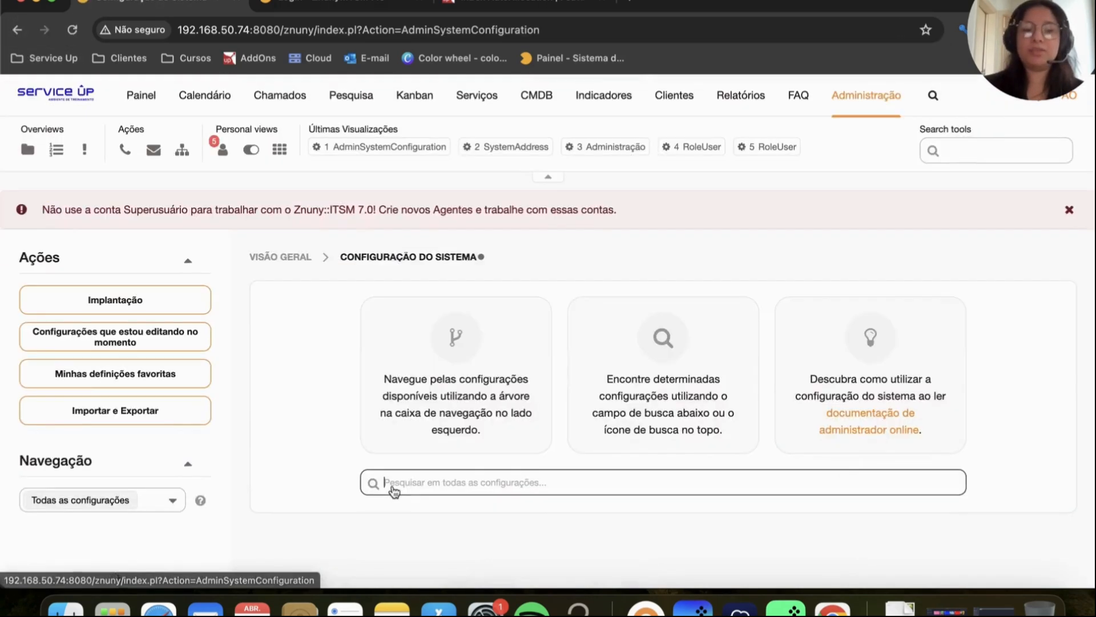
Search all system configuration settings for "autoallocation" and go to the matching settings.
type("au")
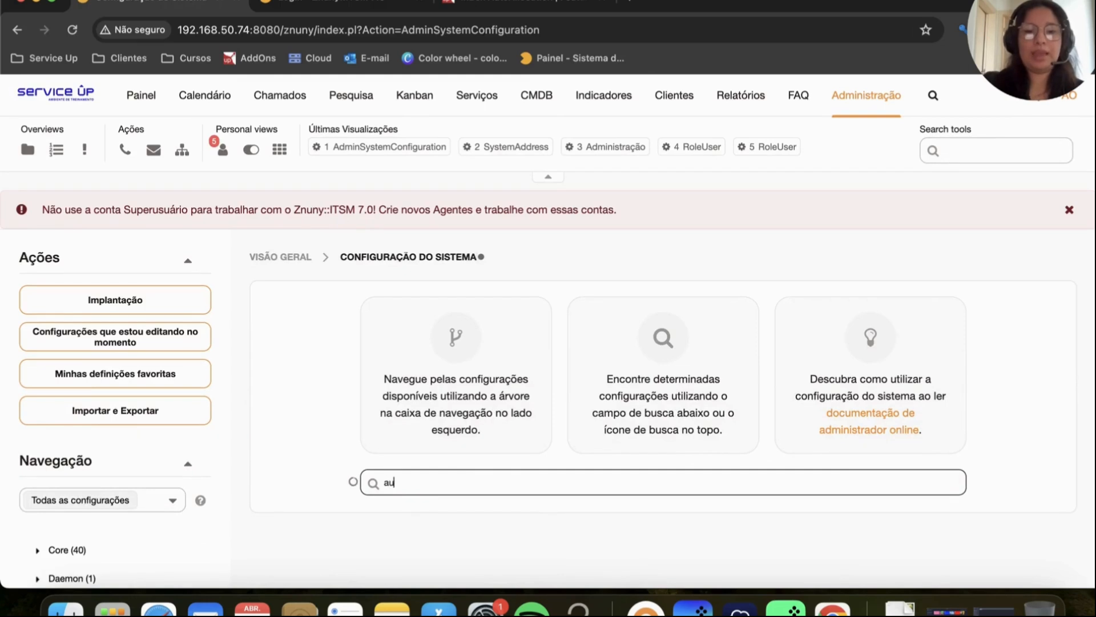
type("toallo")
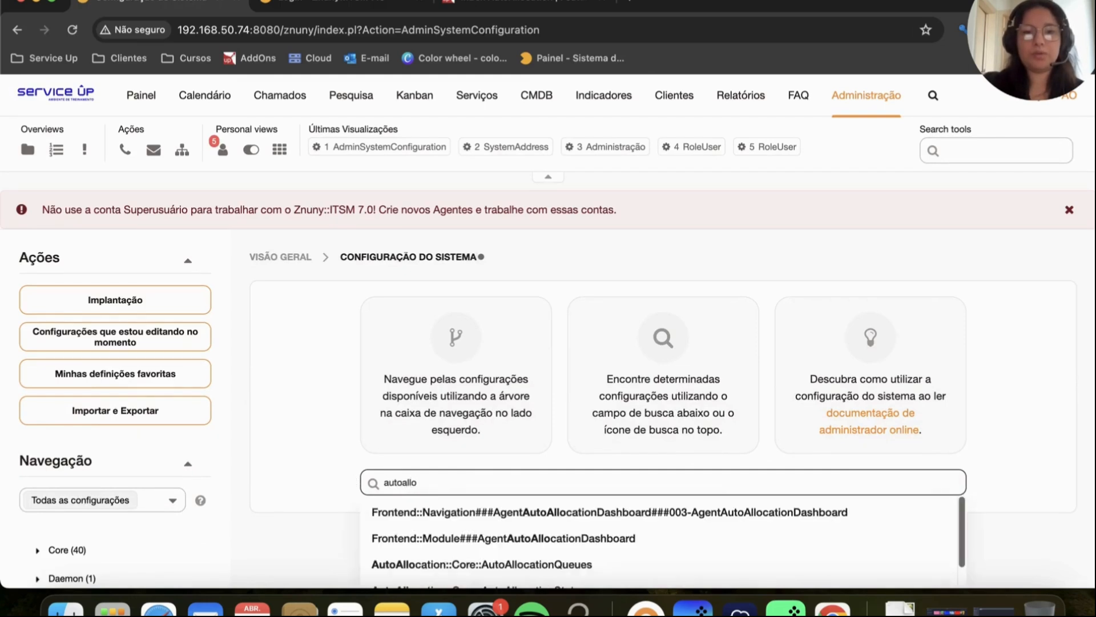
type("cation")
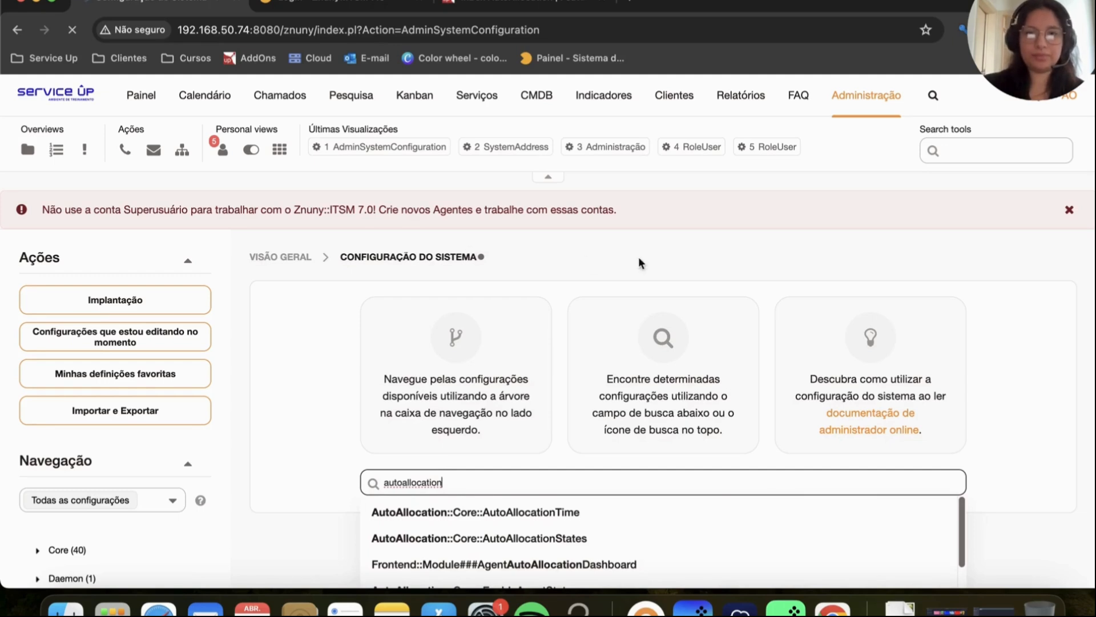
left_click(941, 489)
scroll(947, 491, "down", 3)
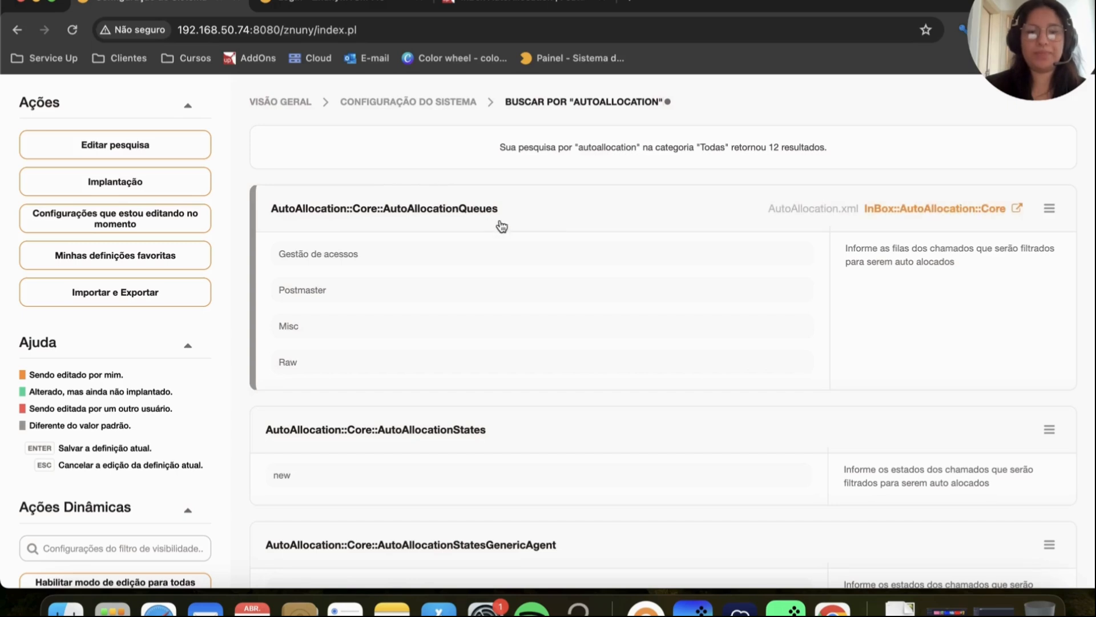
Remove Gestão de acessos, Misc and Raw from AutoAllocation::Core::AutoAllocationQueues, keeping only Postmaster, and save the setting.
mouse_move(334, 346)
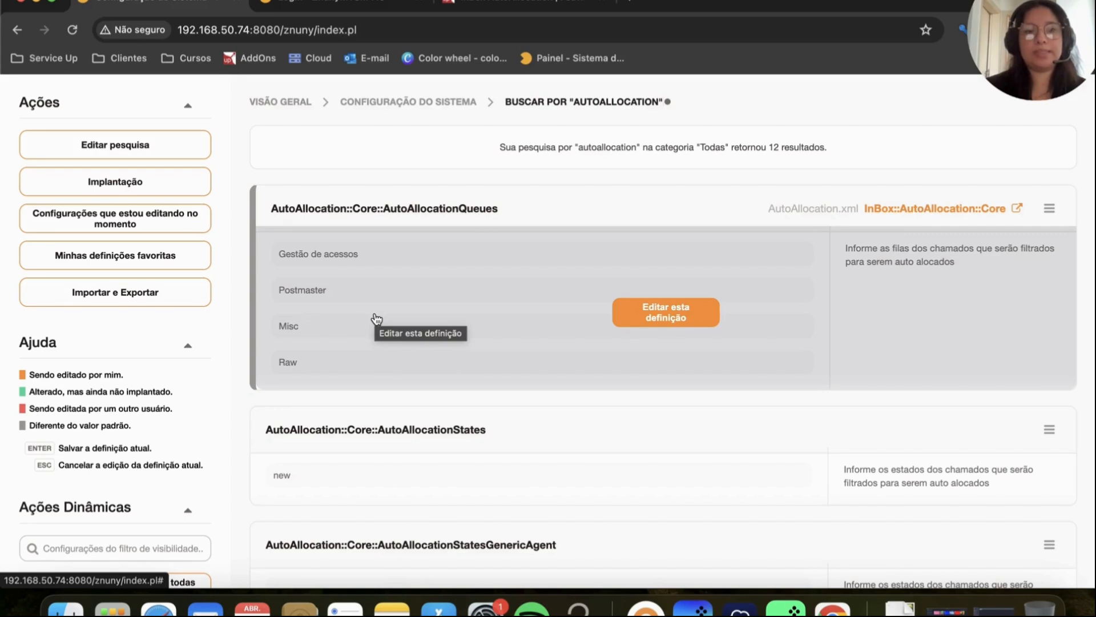
left_click(423, 290)
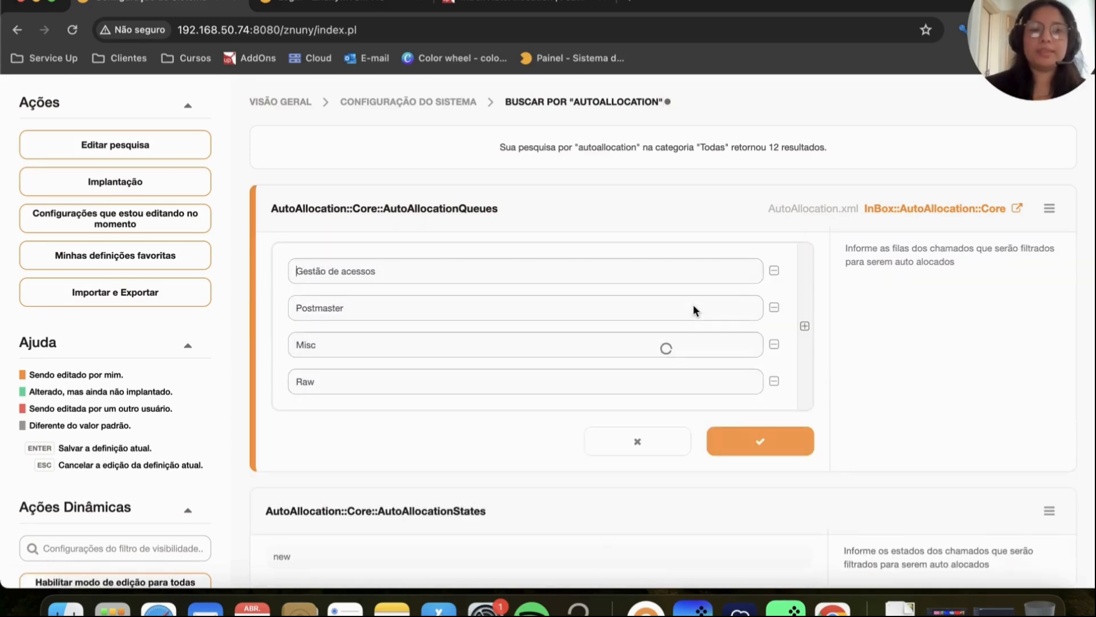
left_click(775, 348)
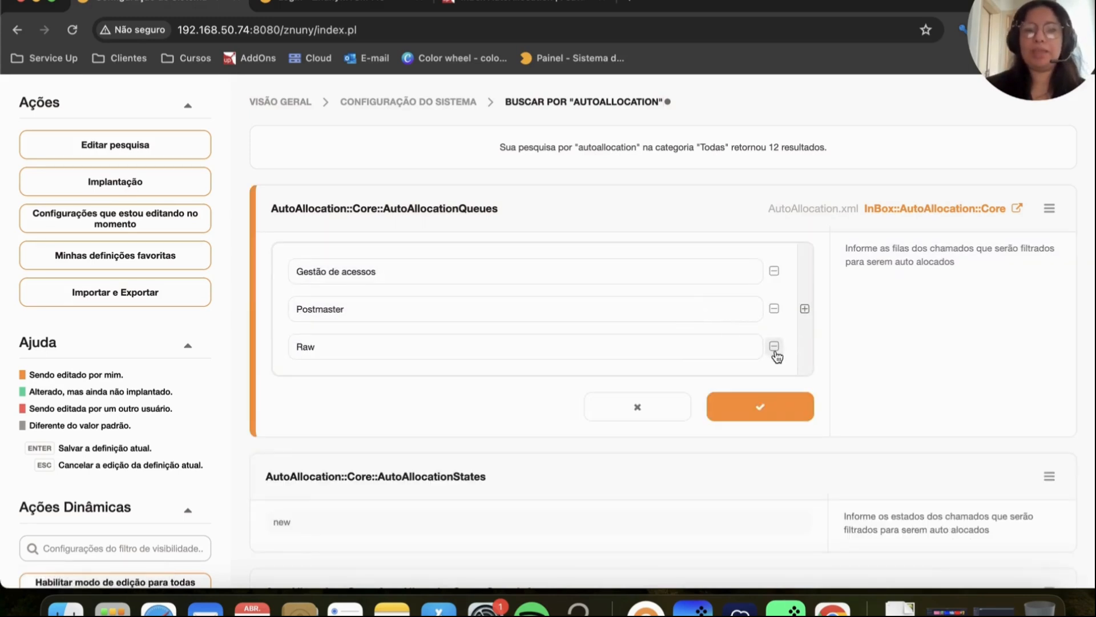
left_click(775, 348)
left_click(775, 271)
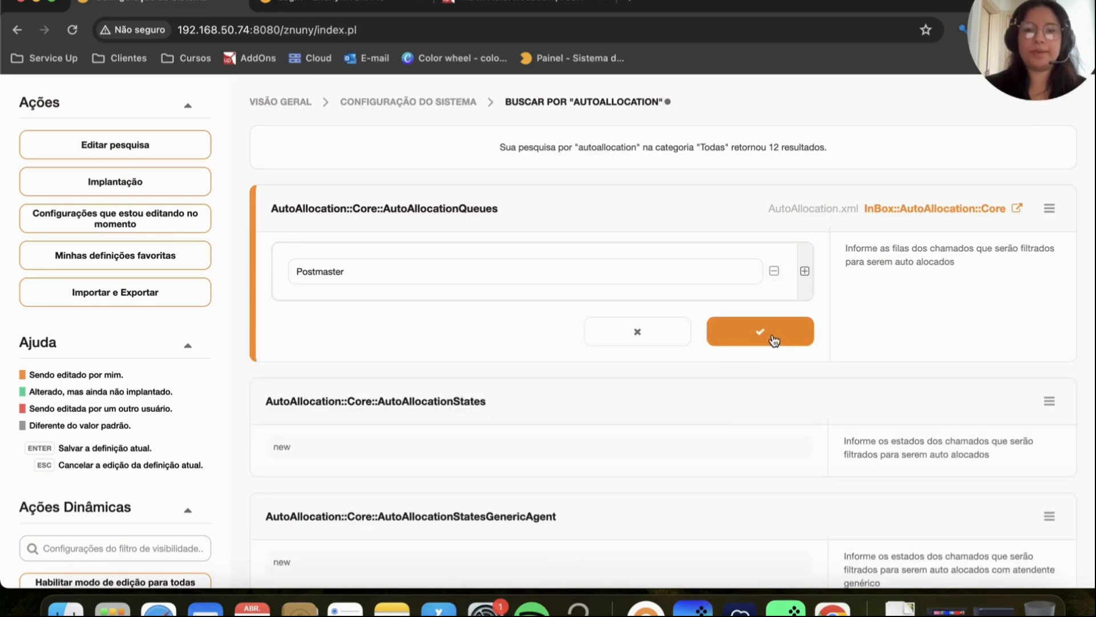
left_click(760, 332)
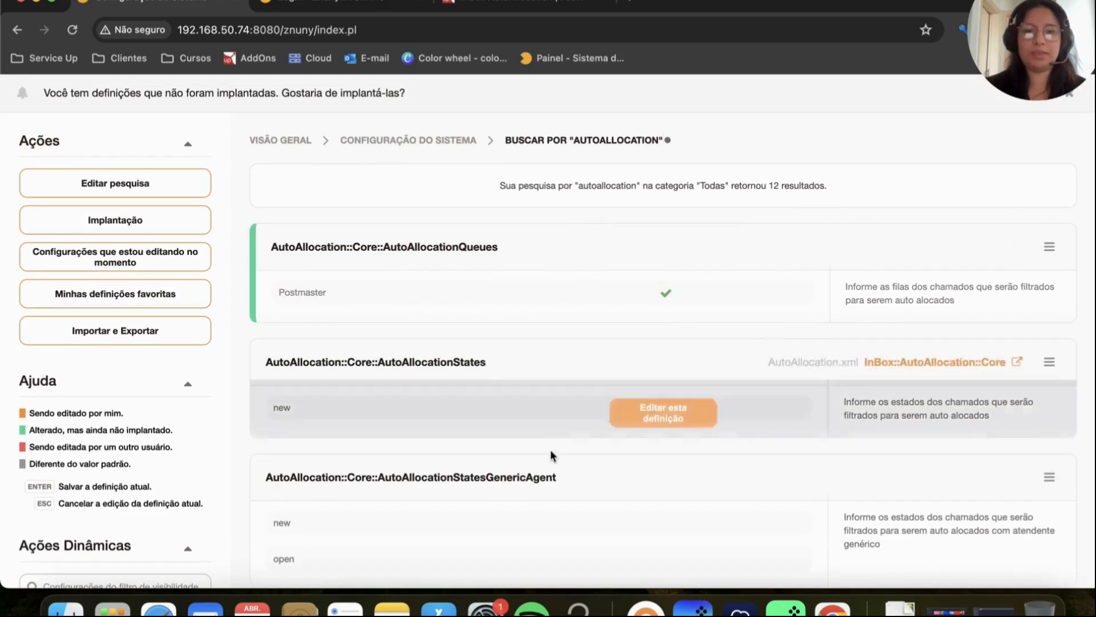
Review the remaining AutoAllocation settings for ticket states, time, agent online status, ticket lock and the daemon cron task.
left_click_drag(378, 366, 497, 370)
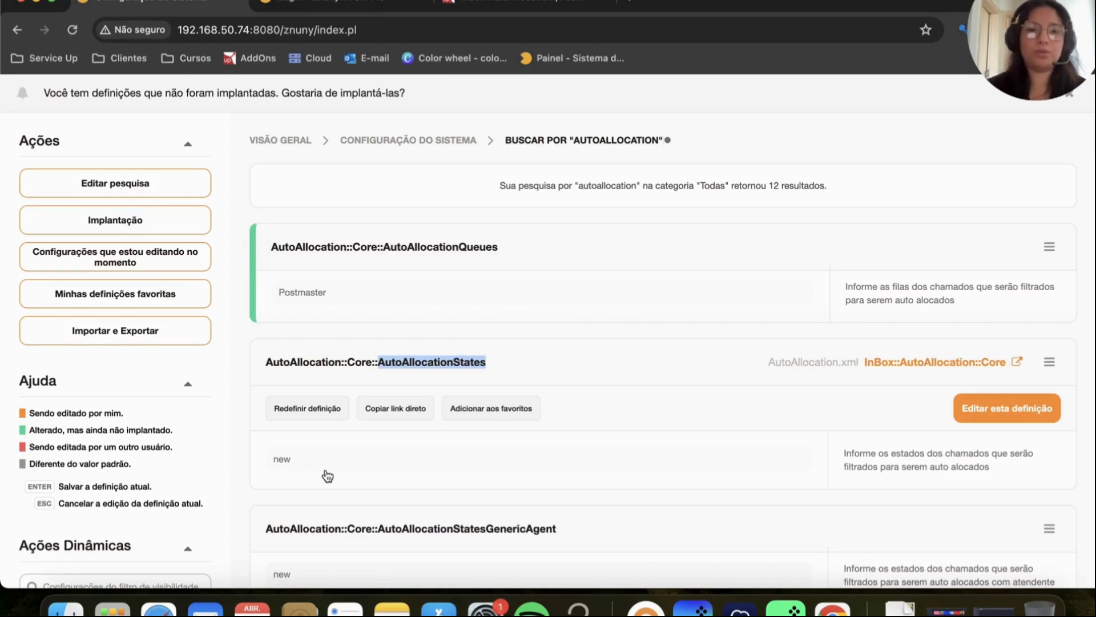
scroll(327, 476, "down", 5)
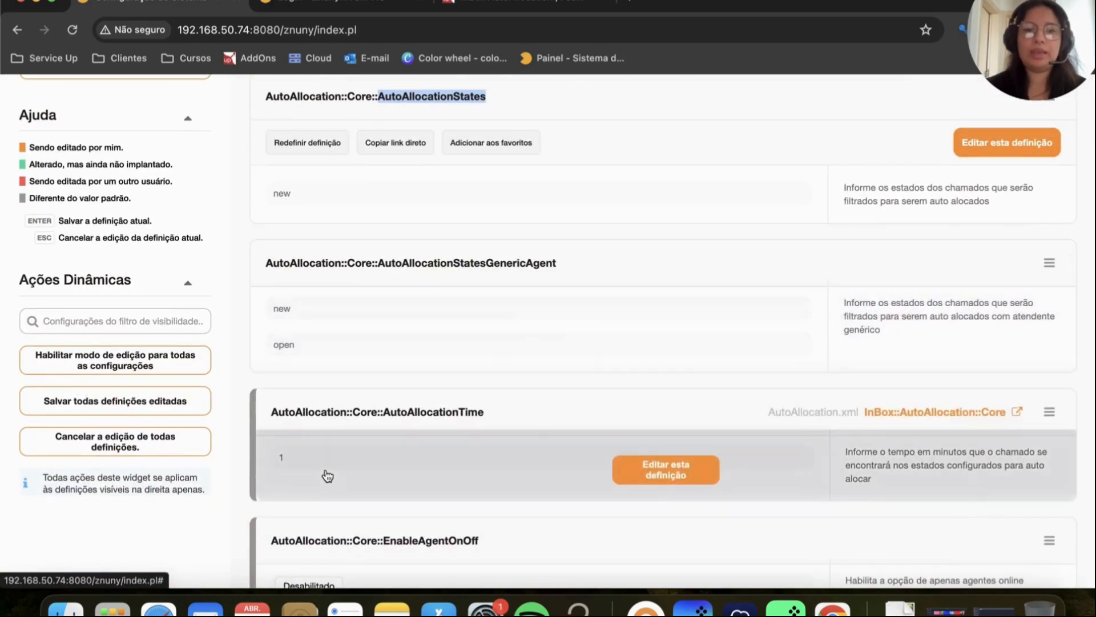
scroll(327, 476, "down", 1)
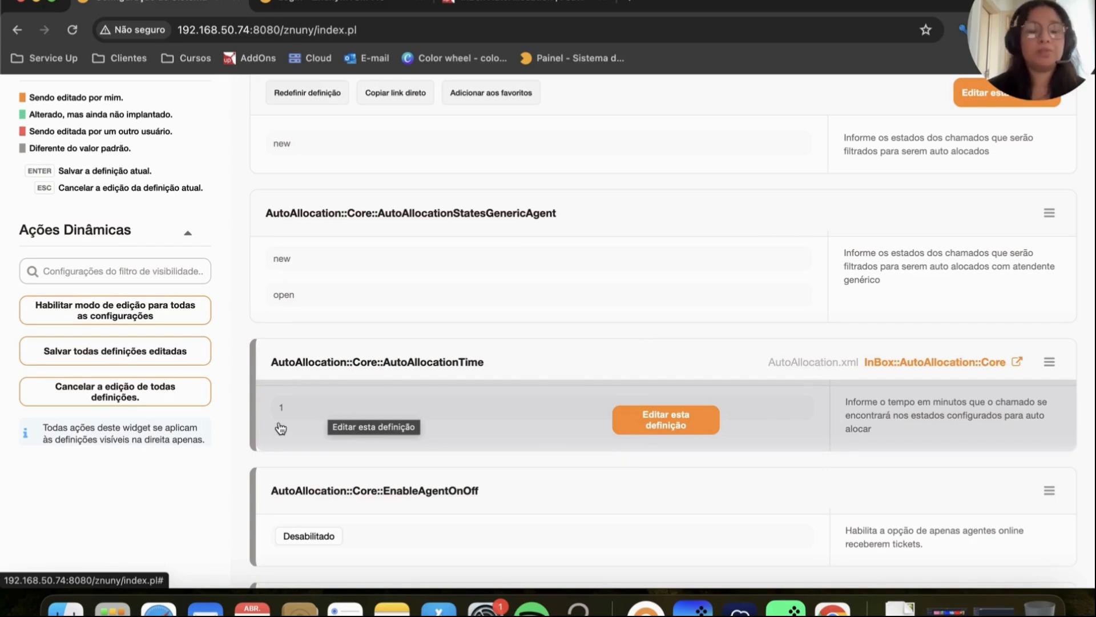
scroll(281, 428, "down", 5)
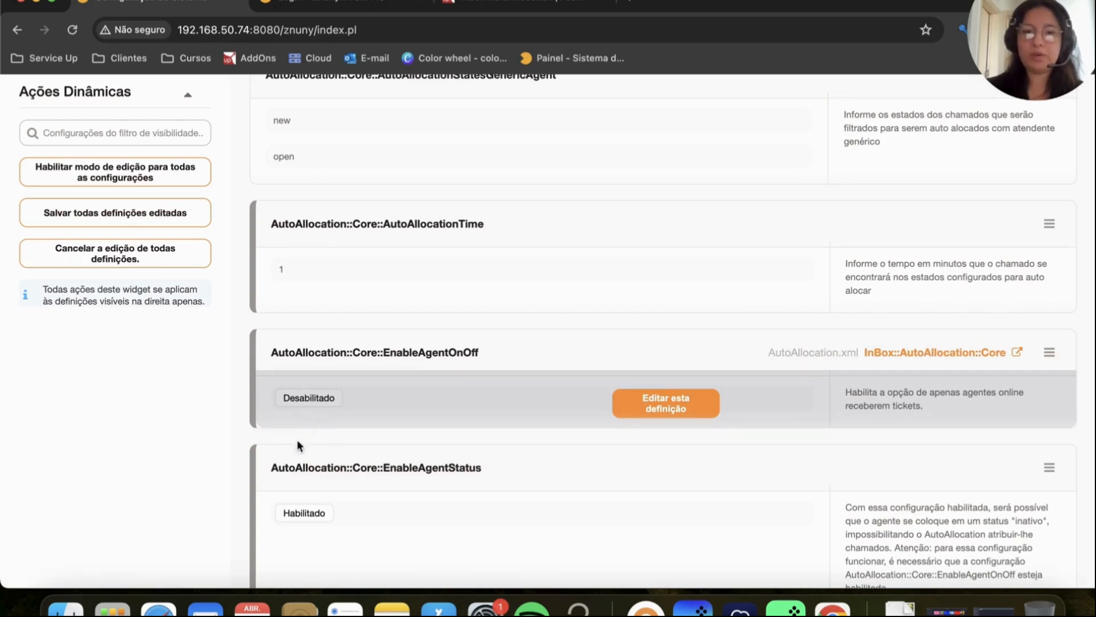
scroll(225, 463, "down", 3)
scroll(225, 459, "down", 4)
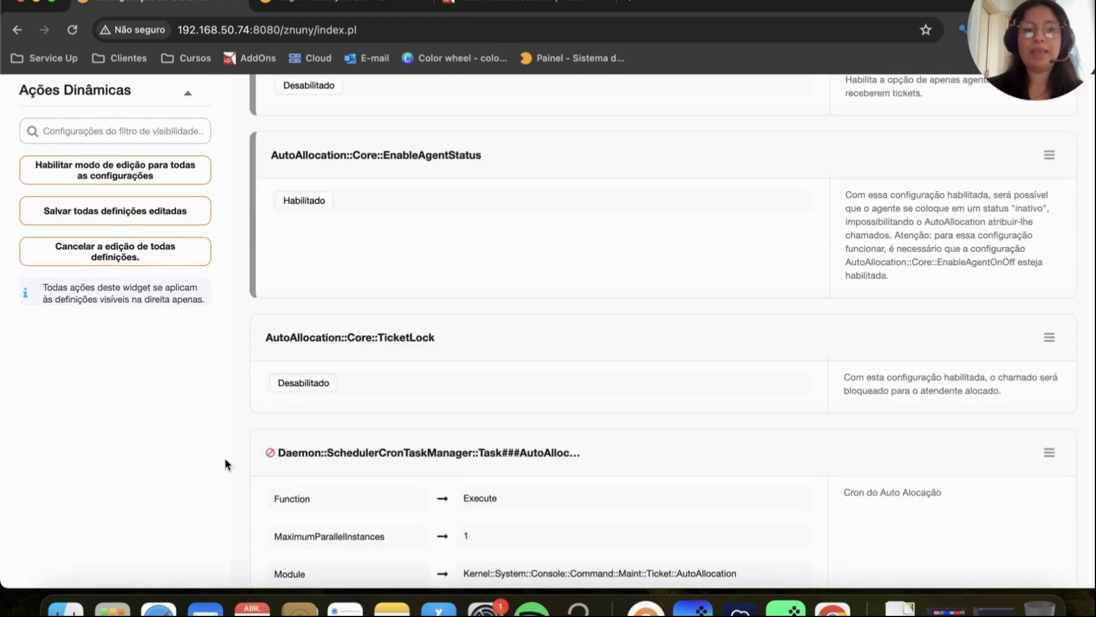
left_click_drag(378, 338, 433, 340)
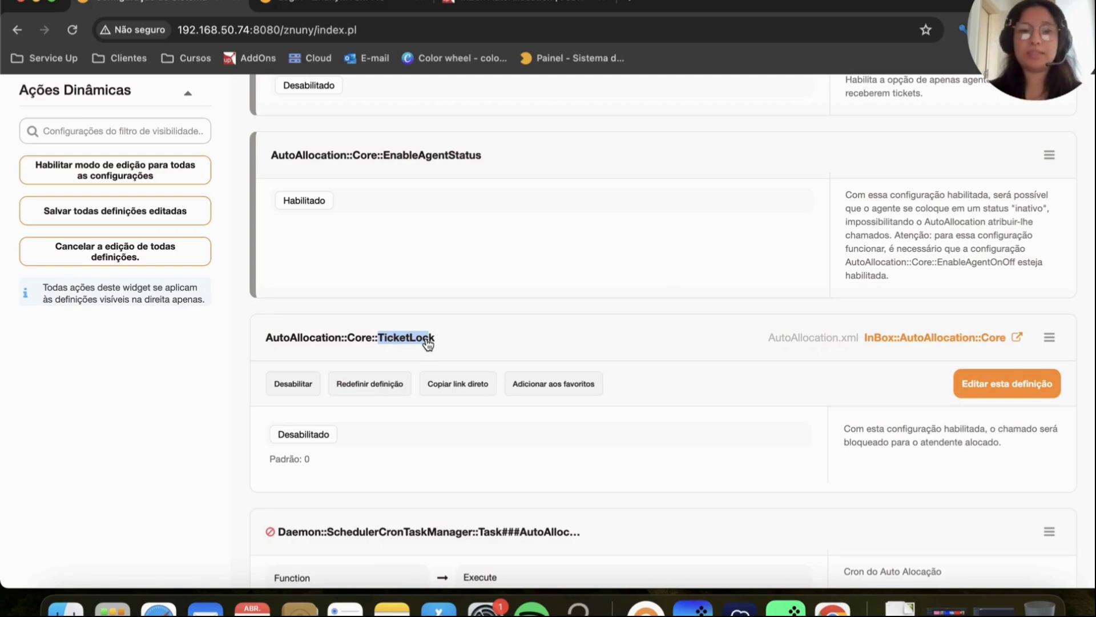
scroll(426, 341, "down", 8)
scroll(426, 343, "up", 20)
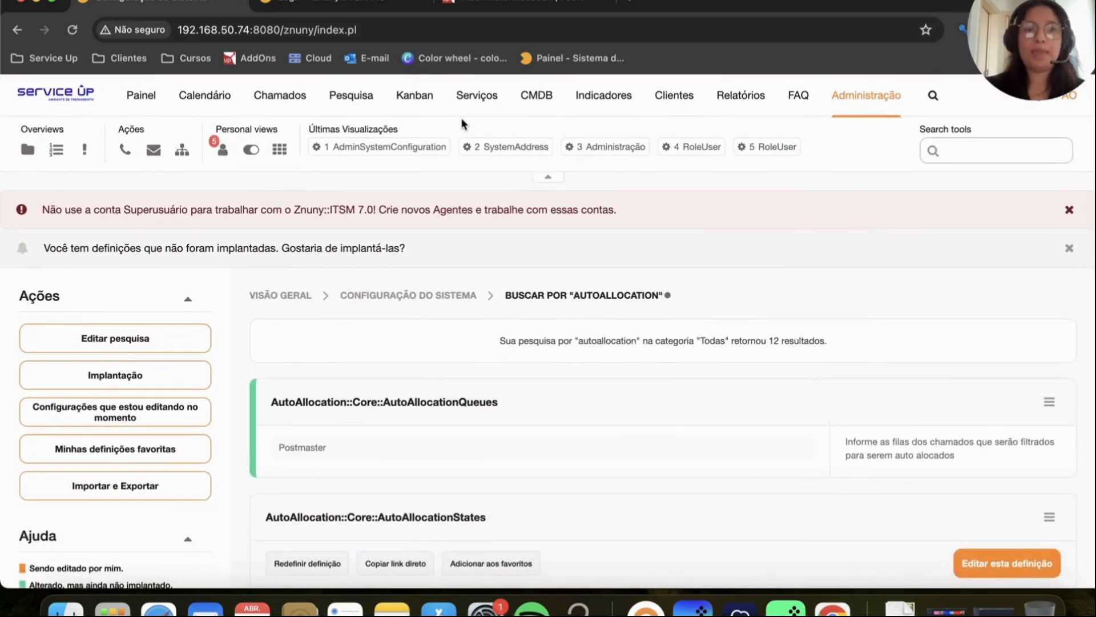
Close the customer login page, duplicate the administration page and open 192.168.50.74:8080/znuny/customer.pl in the copy.
left_click(412, 6)
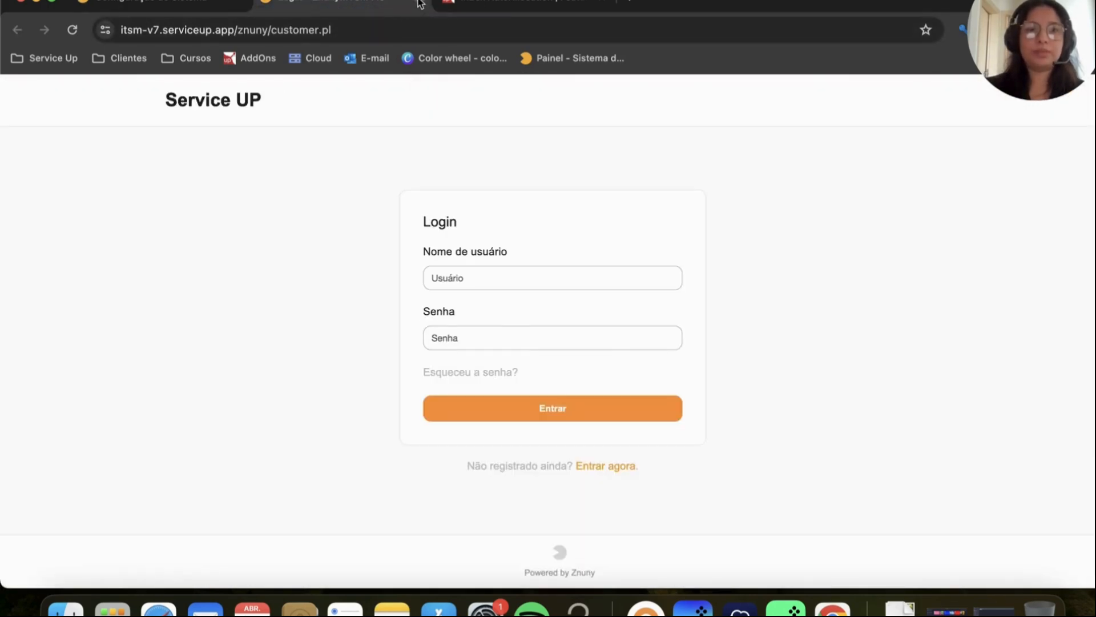
left_click(422, 7)
left_click(161, 5)
right_click(161, 4)
left_click(232, 104)
double_click(327, 30)
type("customer")
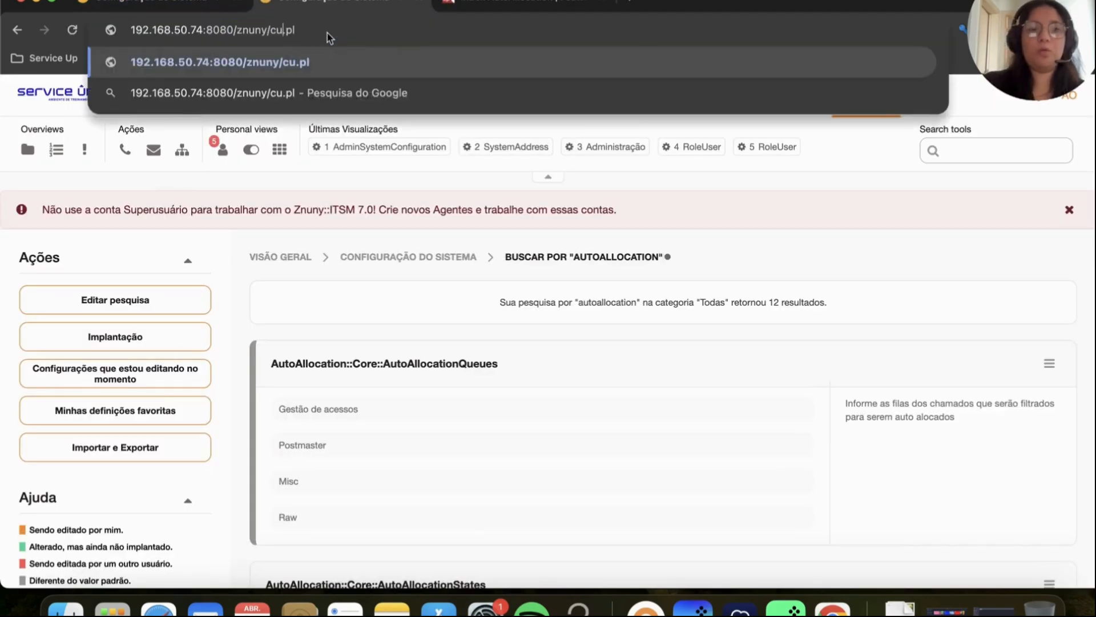
key("Return")
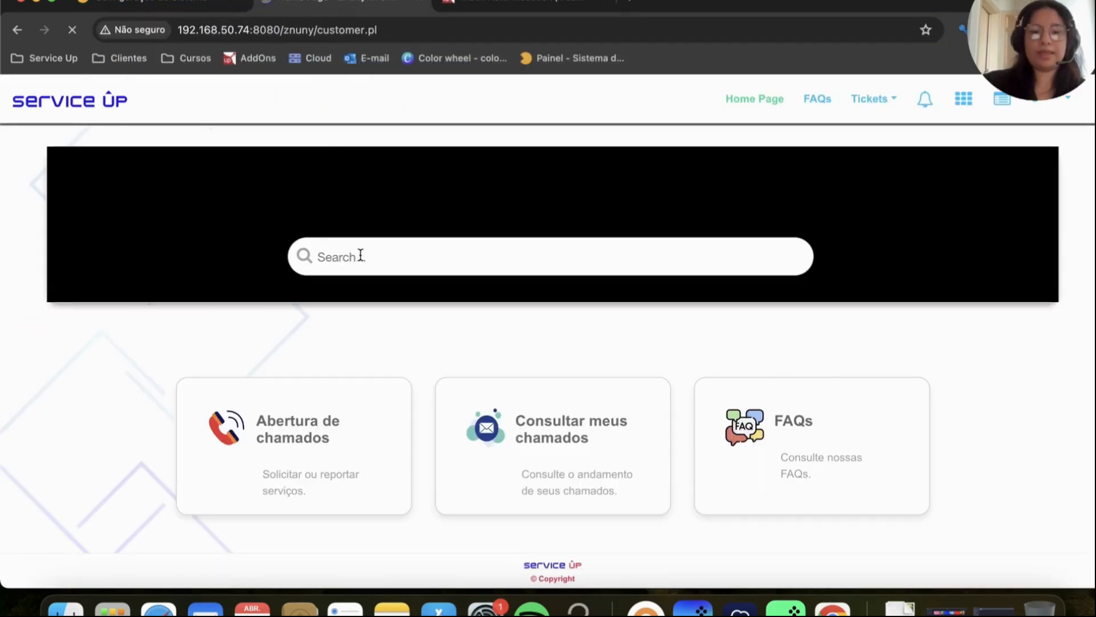
left_click(920, 62)
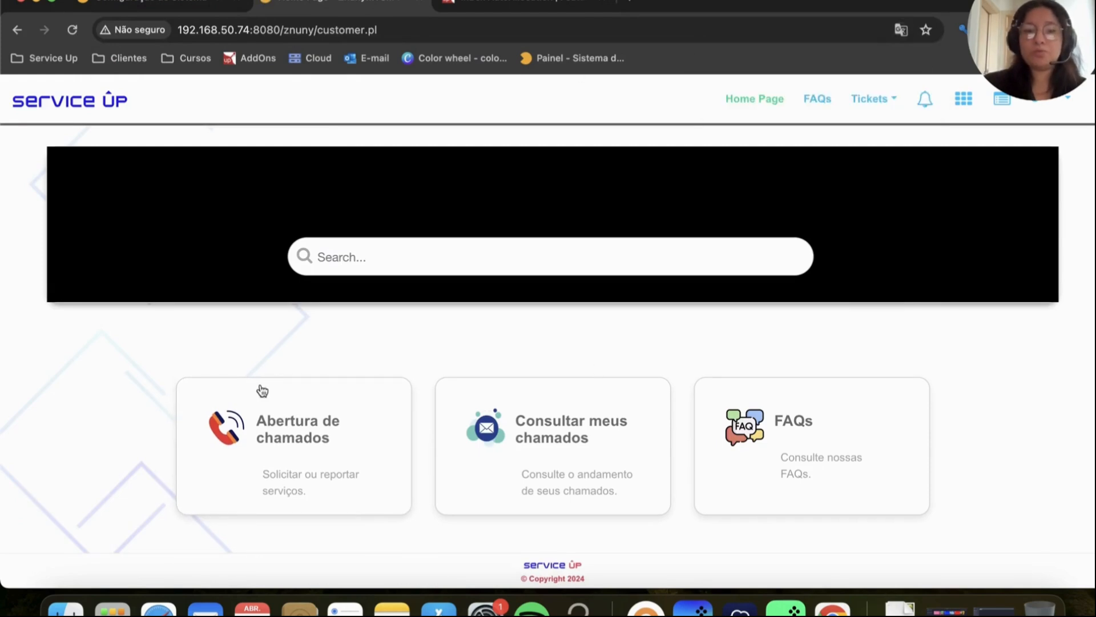
Start a new customer ticket for the Duvidas service with the subject "Teste - descartar 1" and the text "teste".
left_click(325, 435)
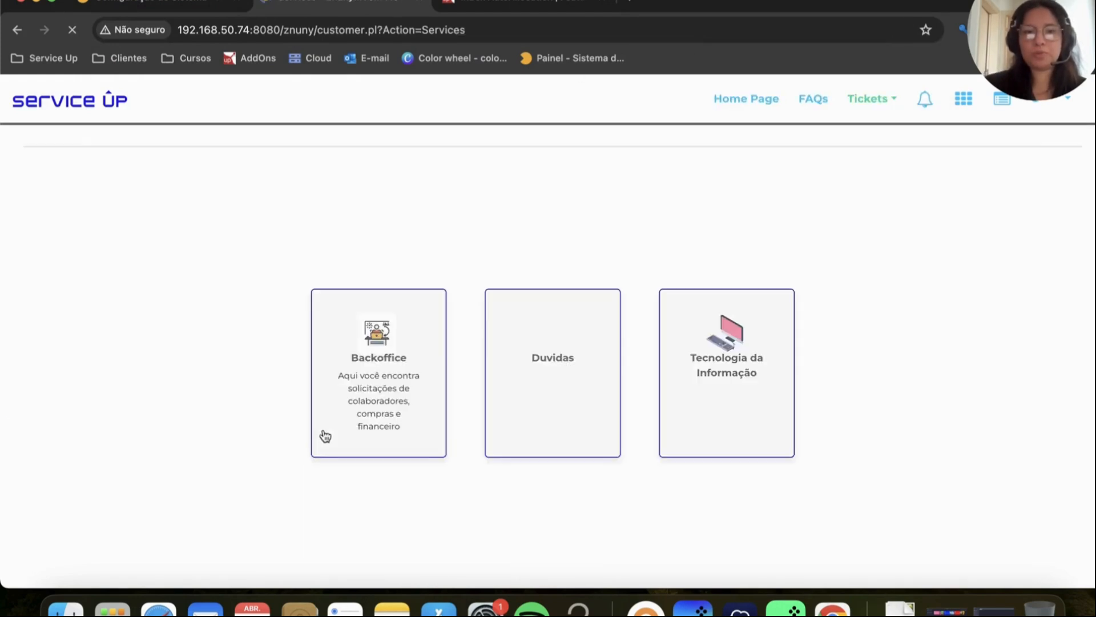
left_click(572, 359)
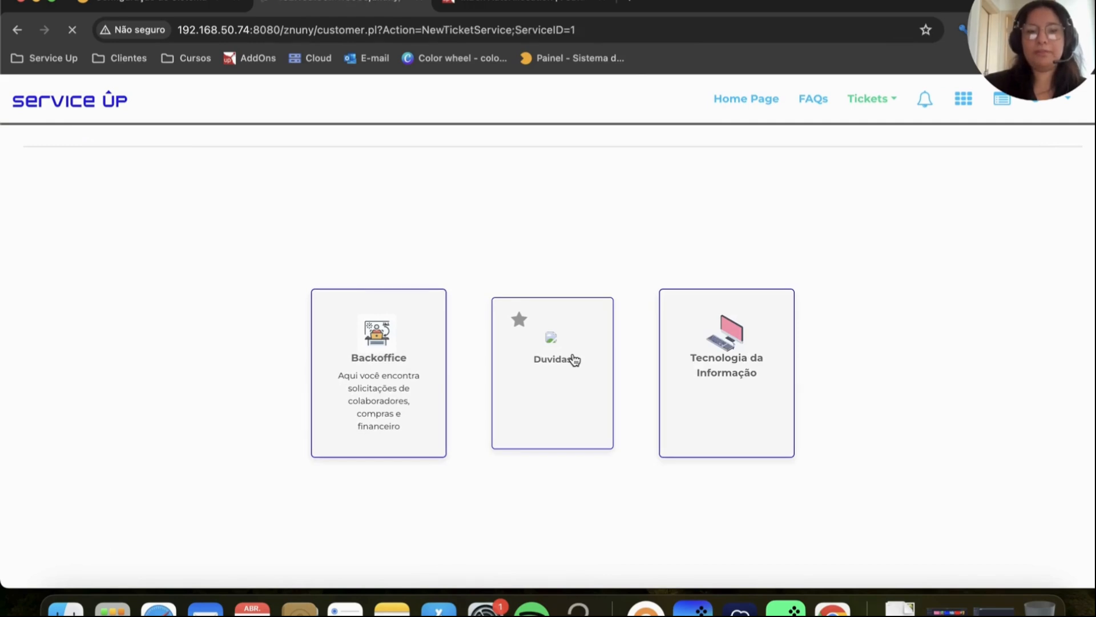
left_click(494, 235)
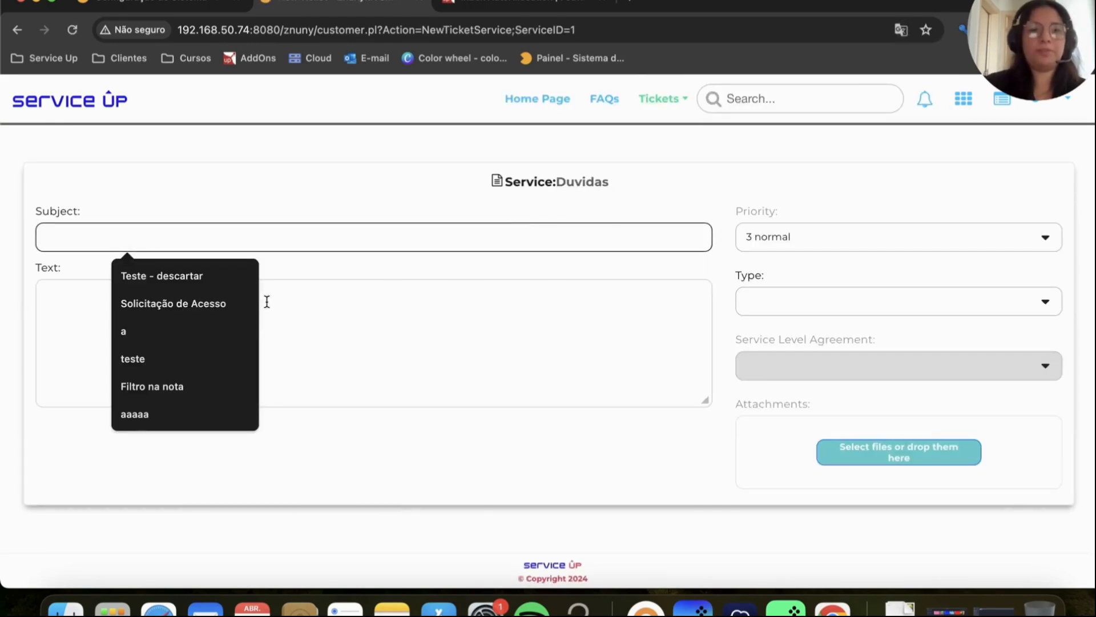
left_click(209, 288)
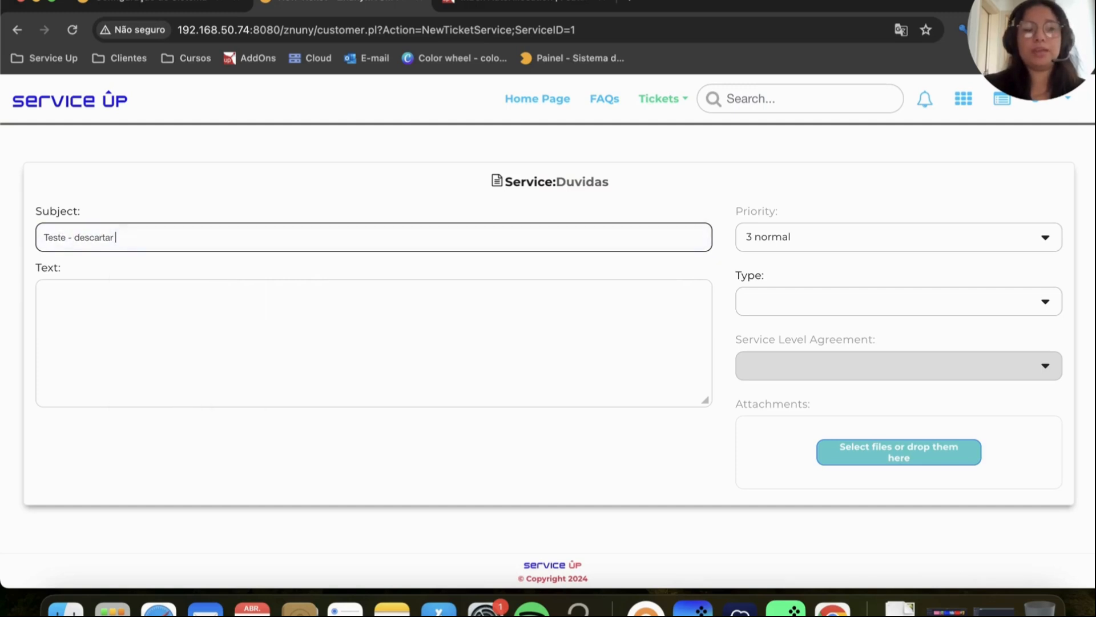
left_click(211, 352)
type("teste")
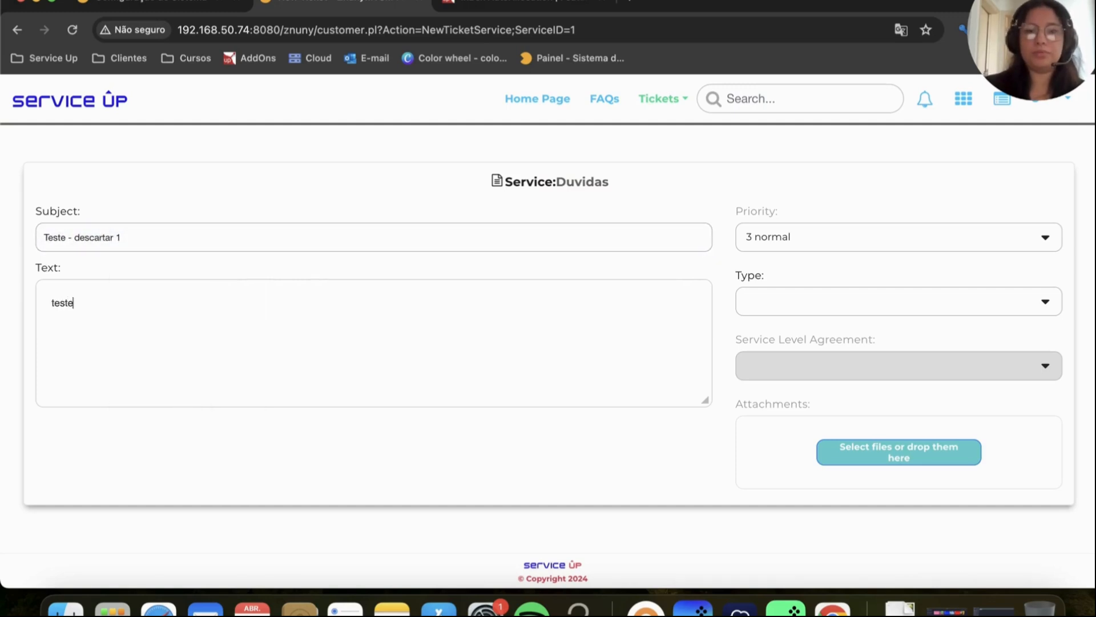
Set the ticket type to Unclassified and submit the ticket.
left_click(851, 314)
left_click(815, 339)
scroll(597, 483, "down", 2)
left_click(541, 536)
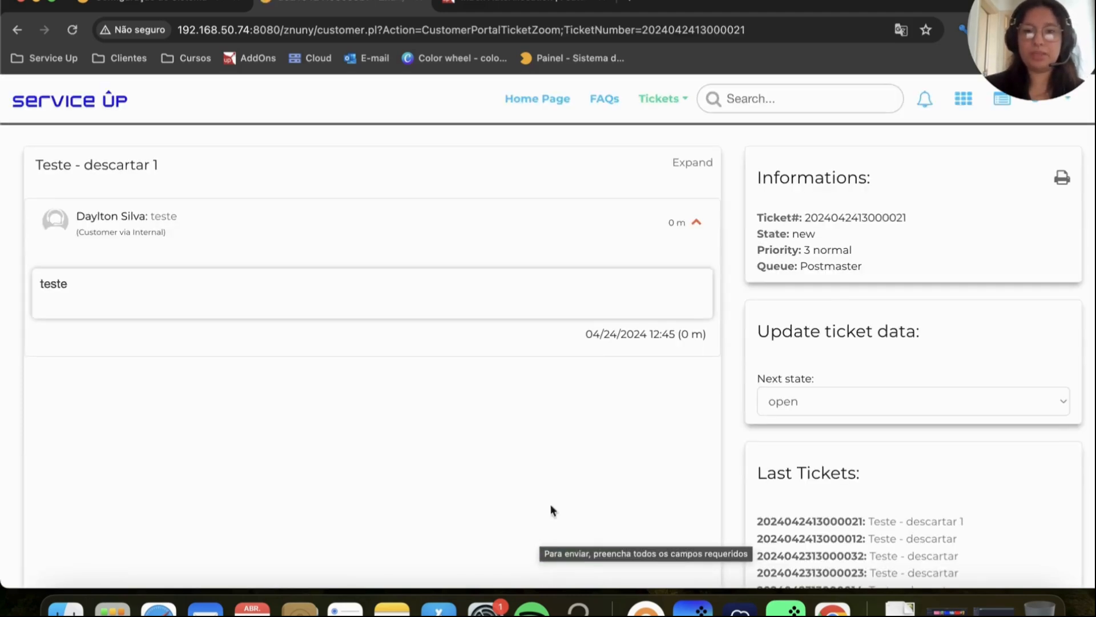
Select the new ticket's number, return to the agent interface and check the ticket's owner in the Postmaster queue.
double_click(855, 226)
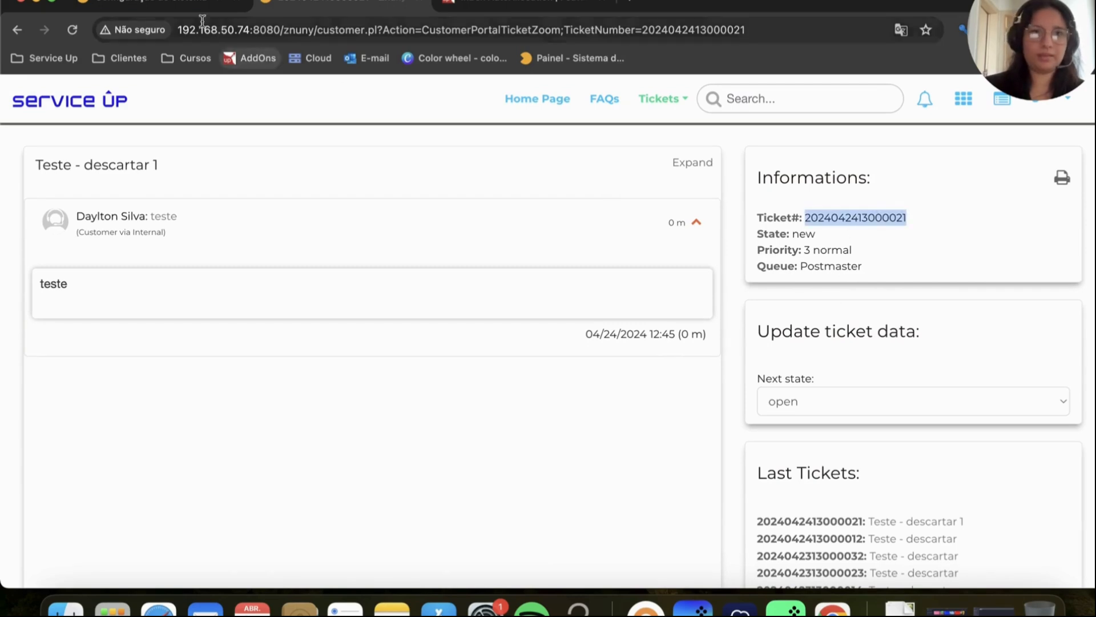
left_click(143, 3)
right_click(160, 3)
left_click(201, 269)
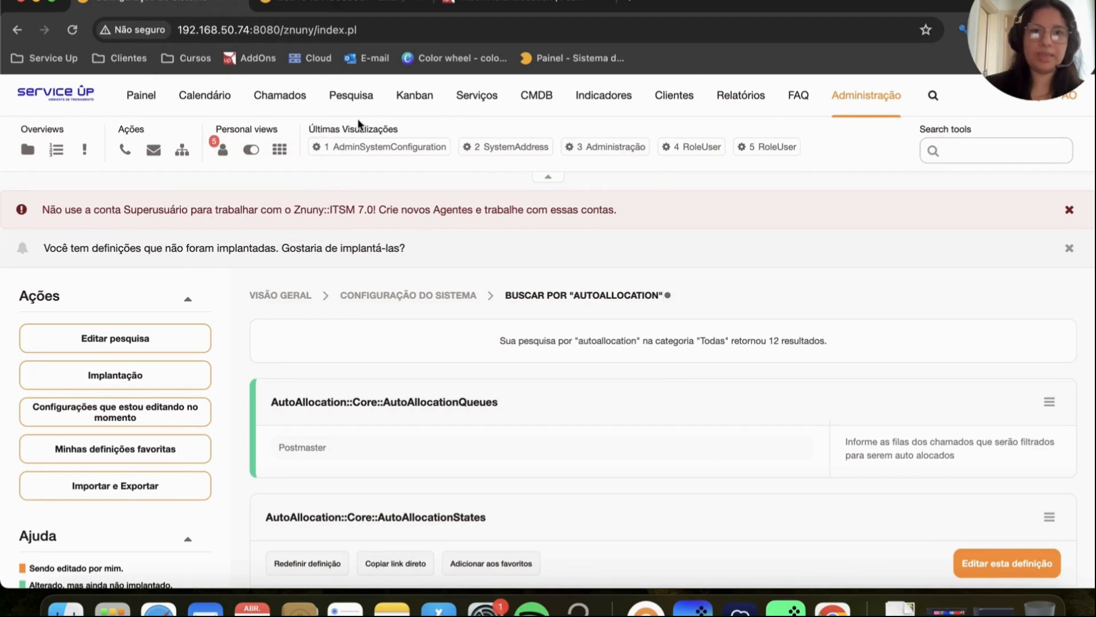
mouse_move(289, 106)
left_click(323, 135)
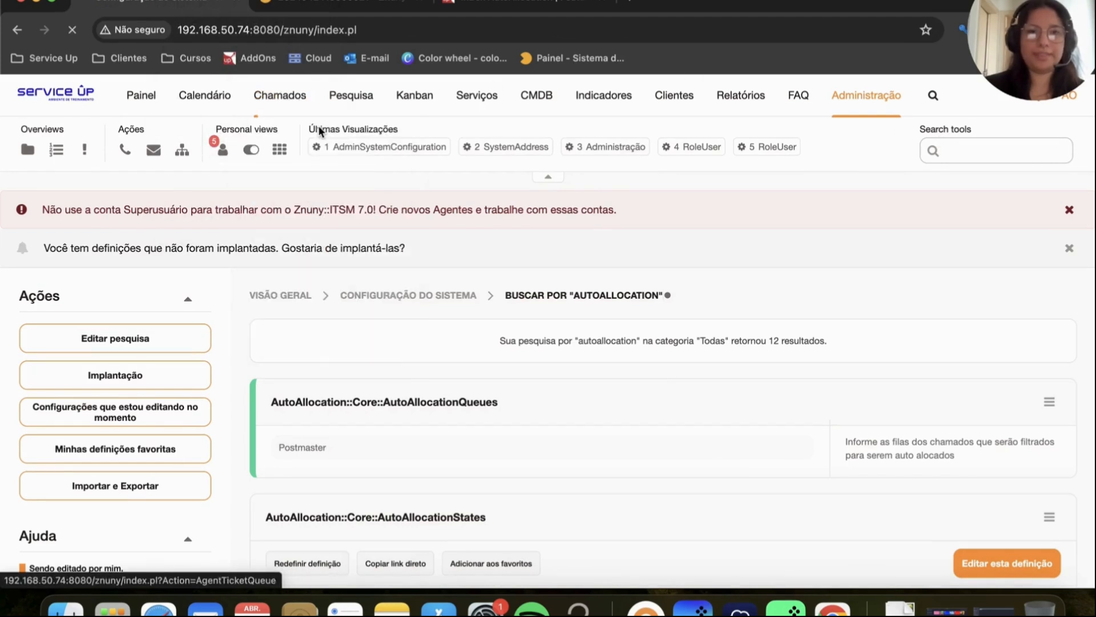
left_click(423, 327)
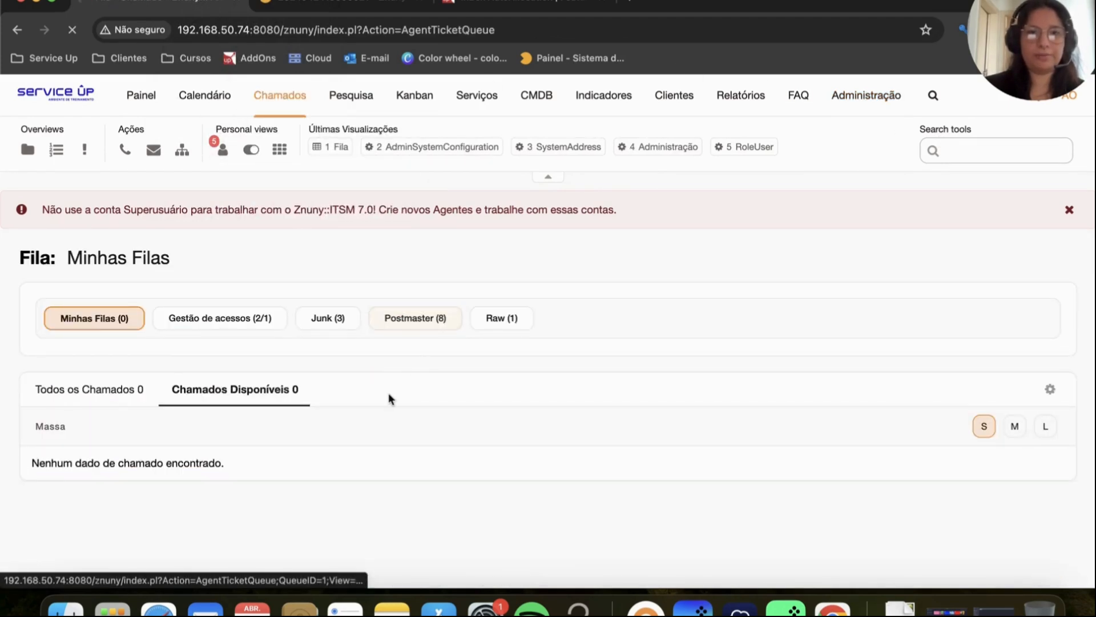
scroll(388, 392, "down", 5)
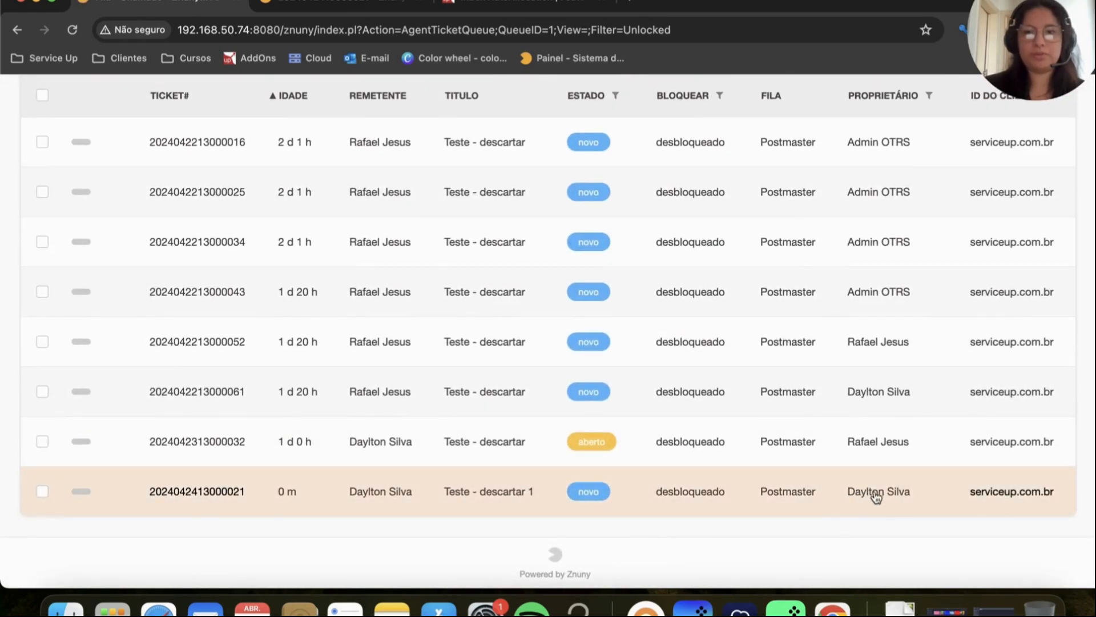
Return to the filled-in Duvidas form in the customer portal, change the subject to "Teste - descartar 2" and submit a second ticket.
left_click(317, 9)
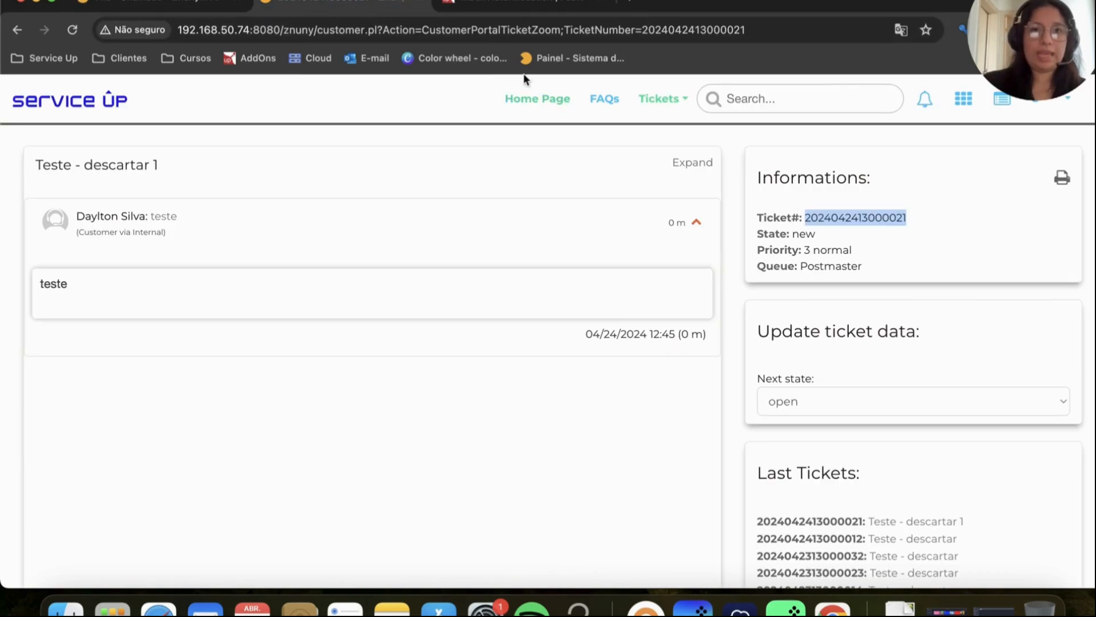
left_click(27, 28)
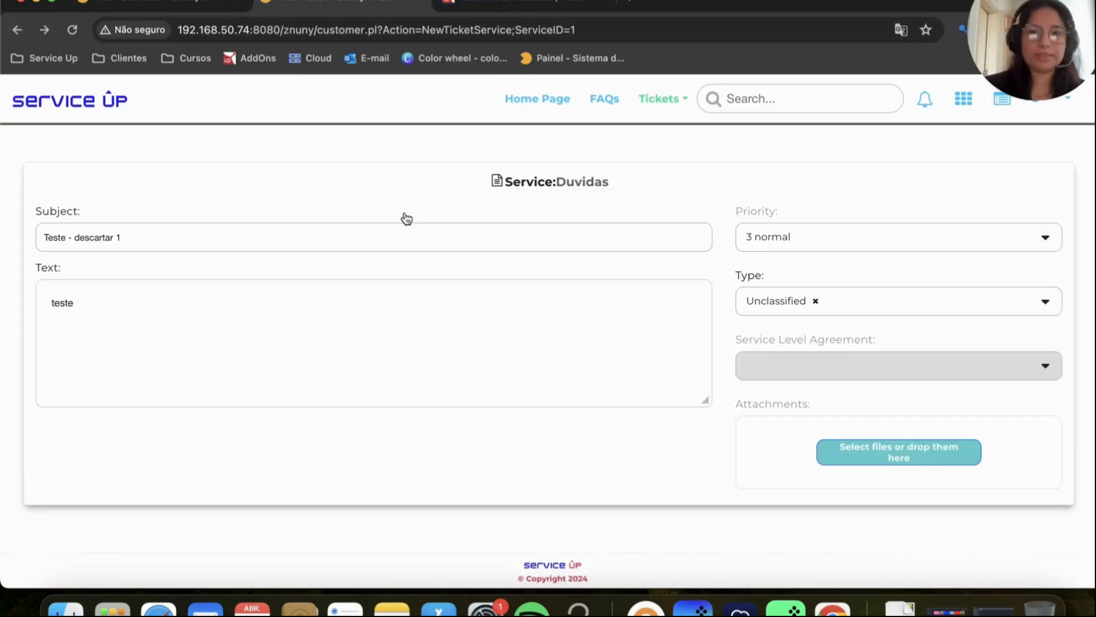
left_click(340, 250)
key("BackSpace")
type("2")
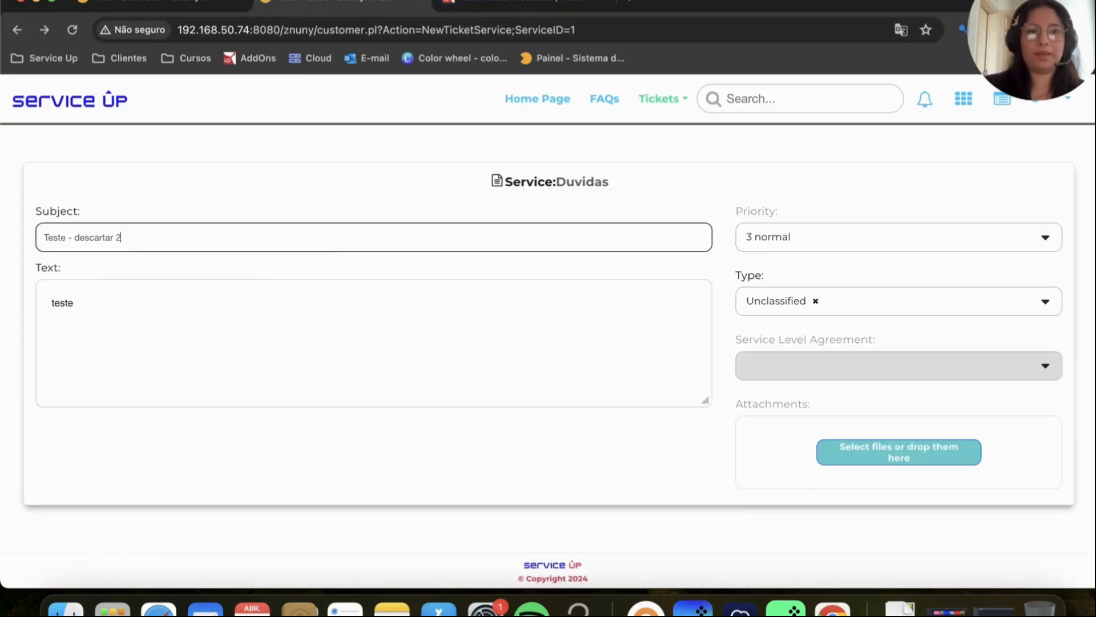
scroll(551, 543, "down", 2)
left_click(574, 538)
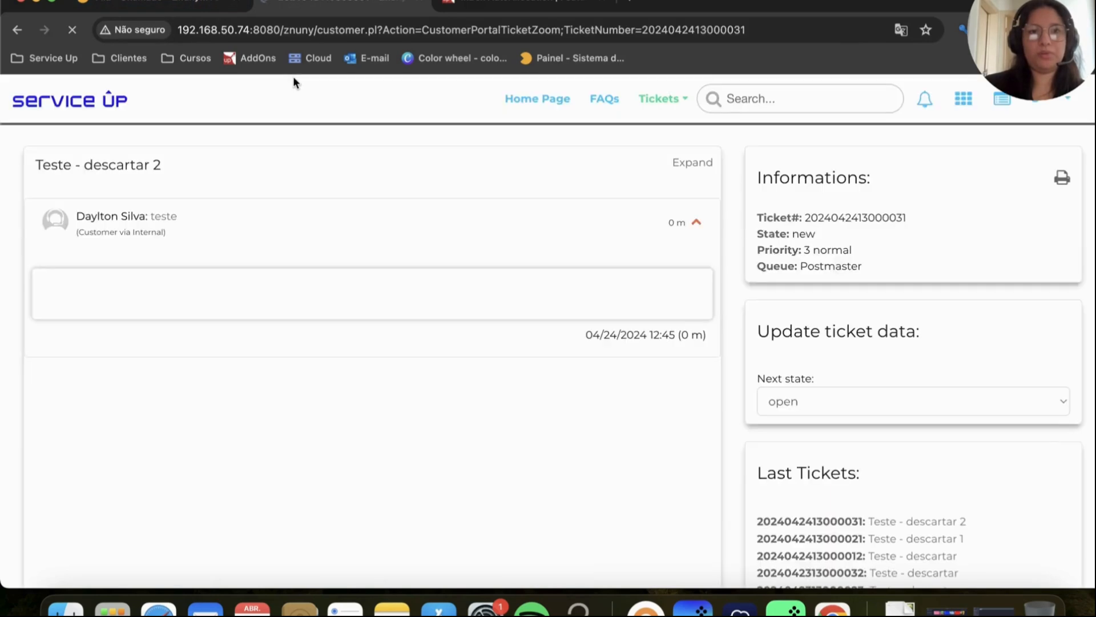
Return to the agent interface, reload the Postmaster queue and check the owner of the "Teste - descartar 2" ticket.
left_click(179, 5)
key("super+r")
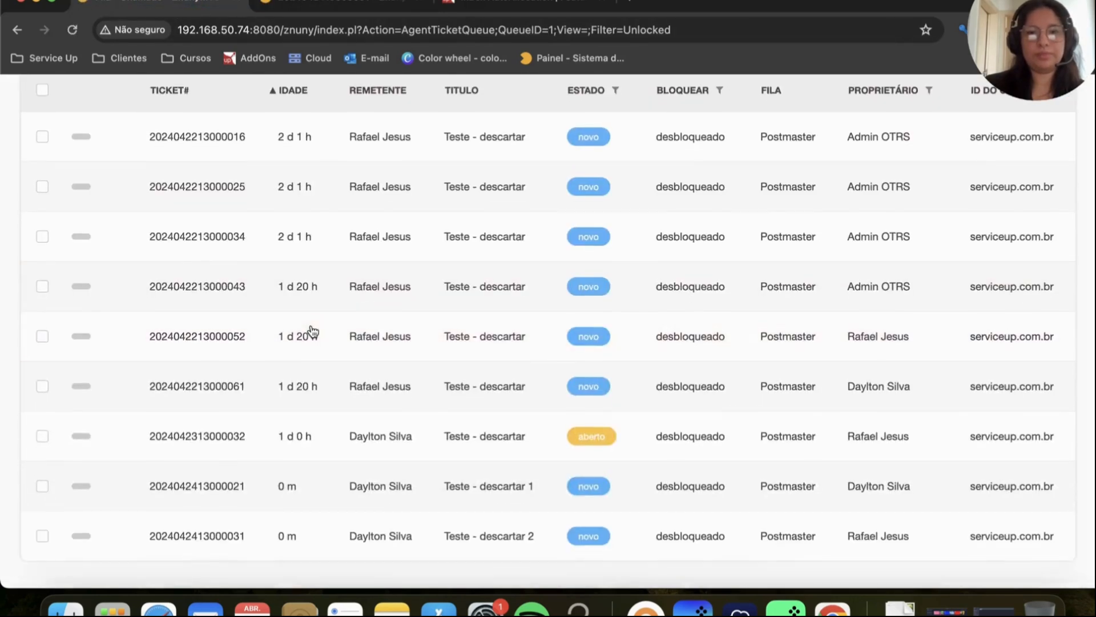
scroll(303, 326, "down", 2)
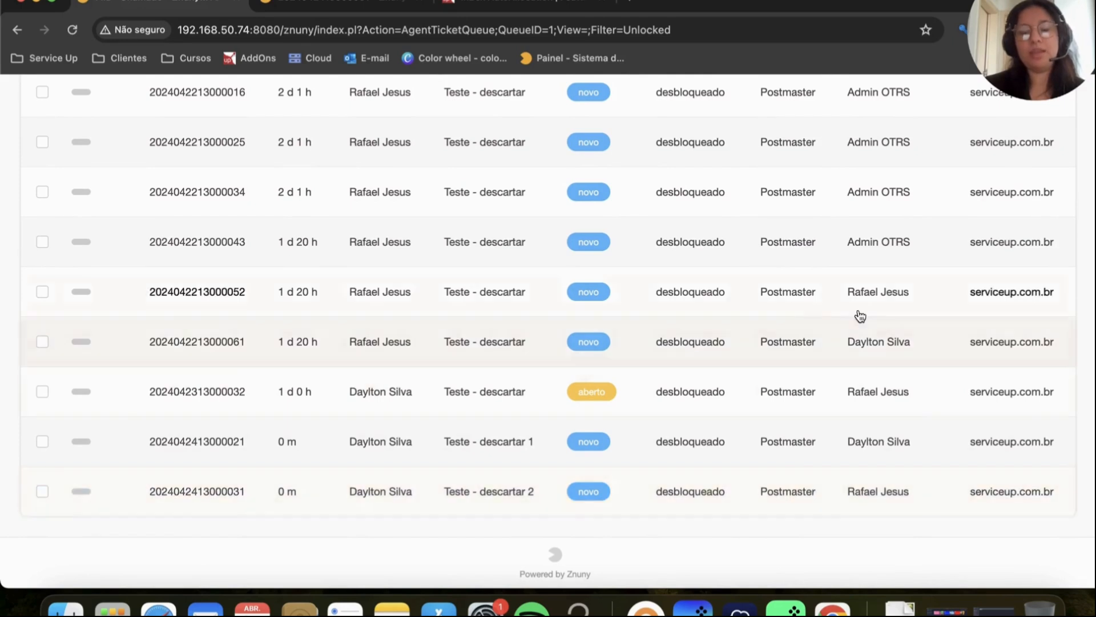
scroll(891, 499, "up", 1)
scroll(891, 499, "down", 1)
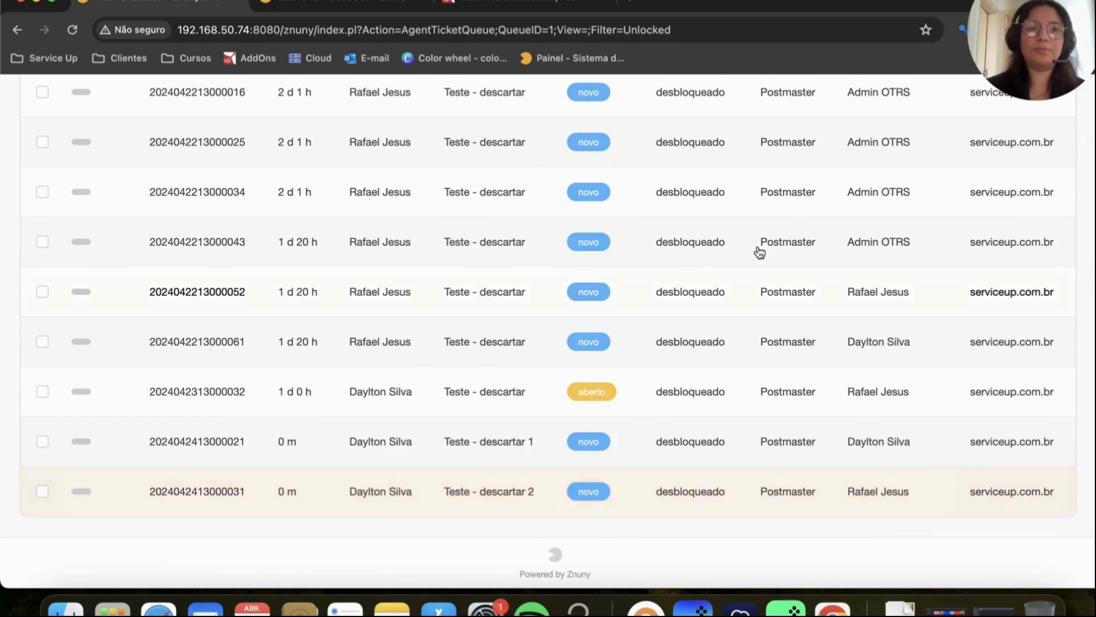
Go back to the AutoAllocation add-on documentation and review its introductory Recursos section.
left_click(532, 1)
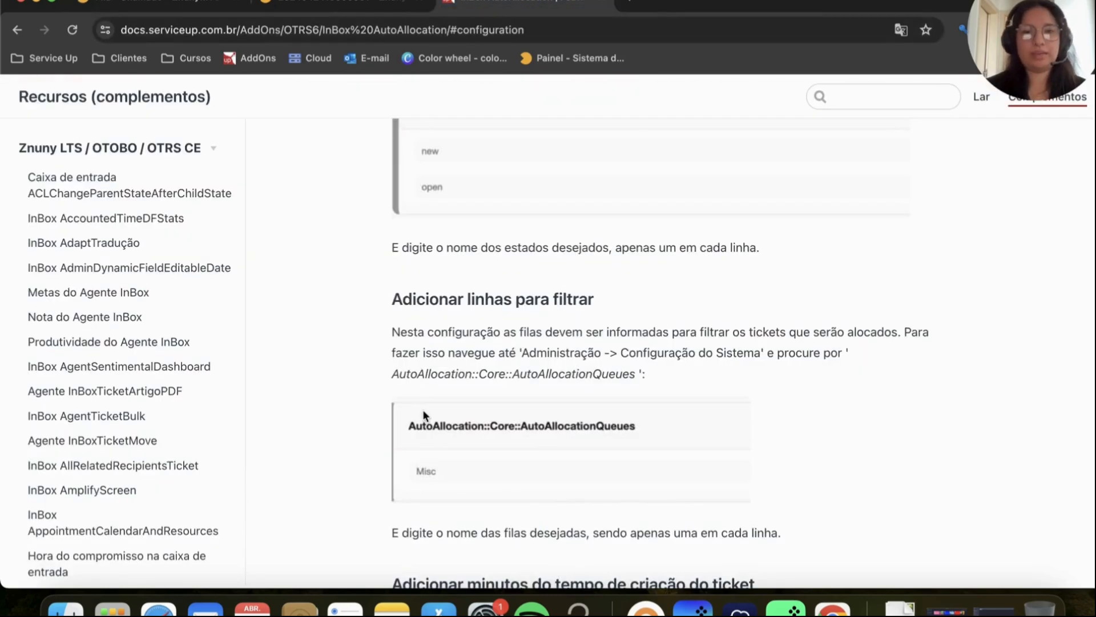
scroll(423, 409, "up", 15)
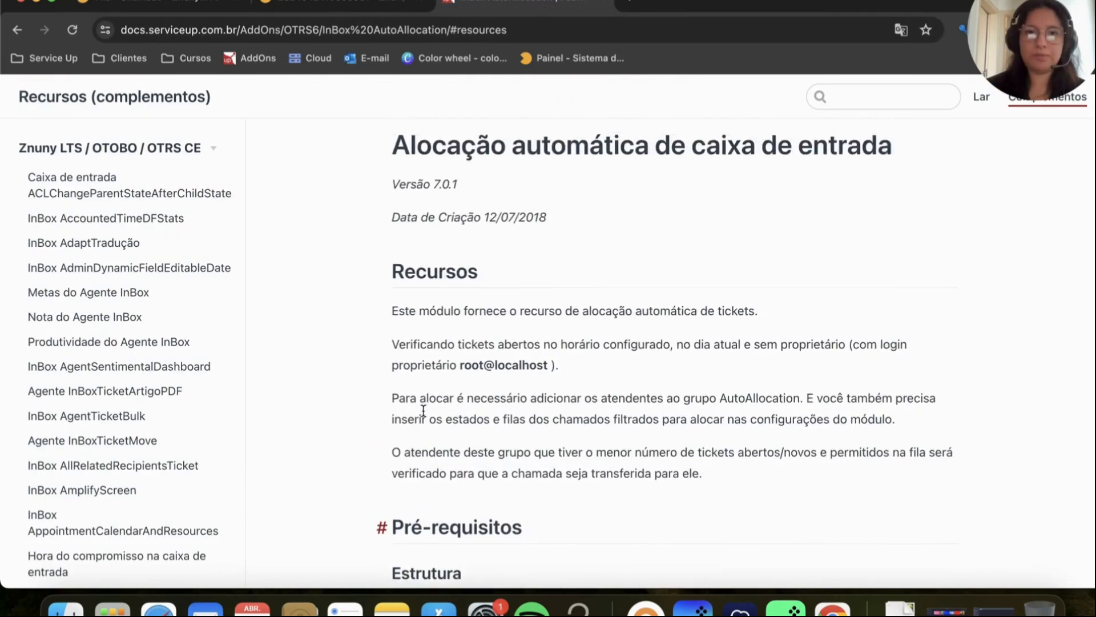
scroll(423, 409, "up", 1)
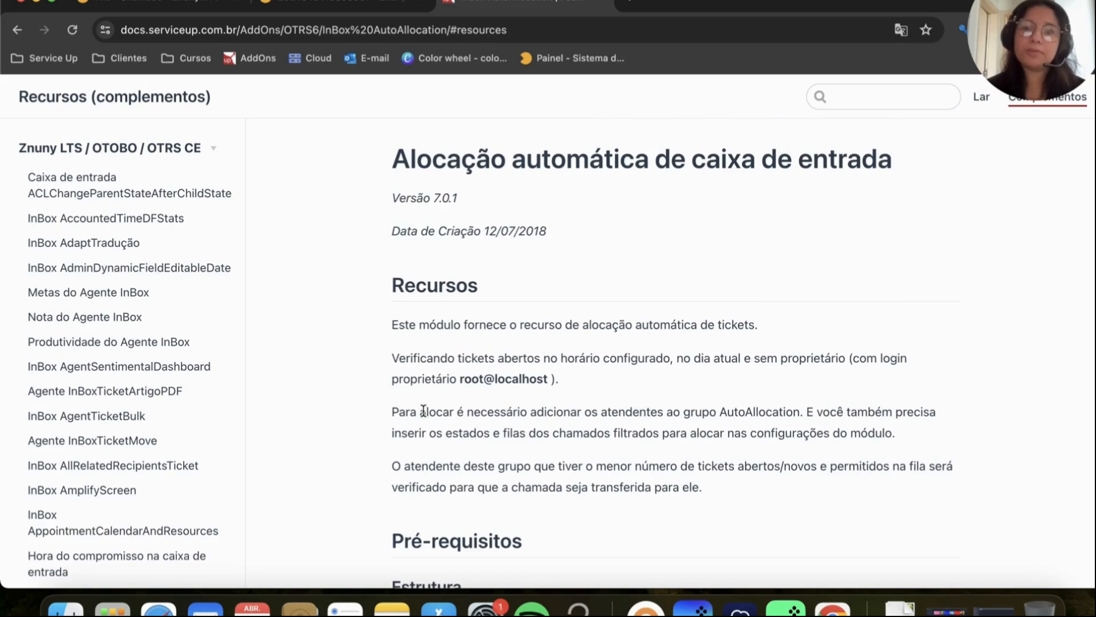